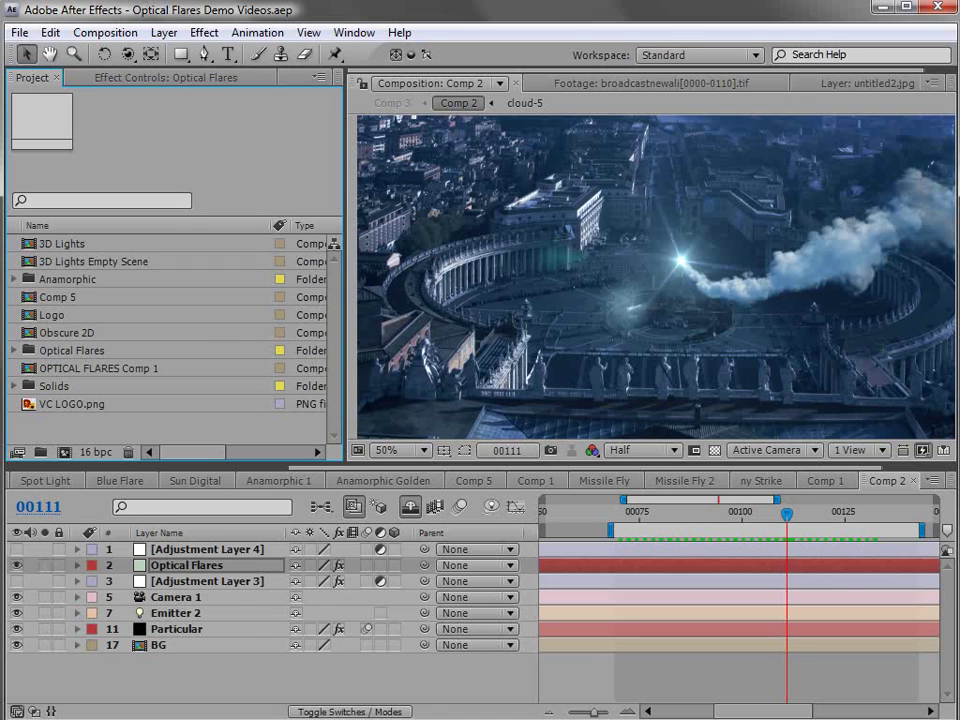
Step: Preview Comp 2 to watch the aerial city shot play with its flare
key(space)
key(space)
Step: Open the Optical Flares editor, centre the flare, and show the city footage behind it
click(131, 78)
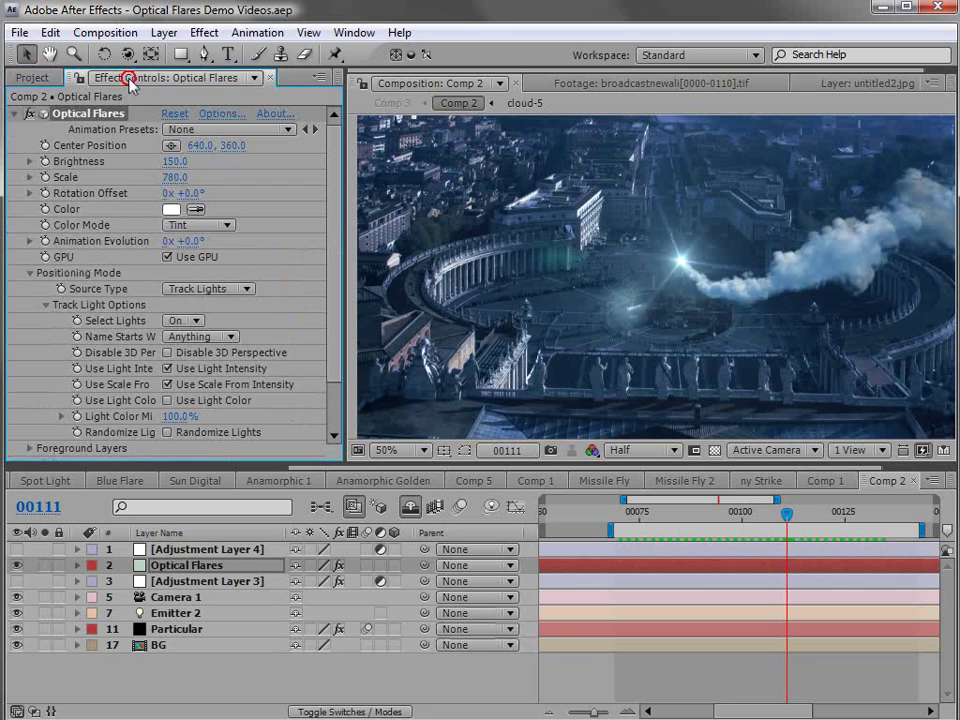
click(213, 115)
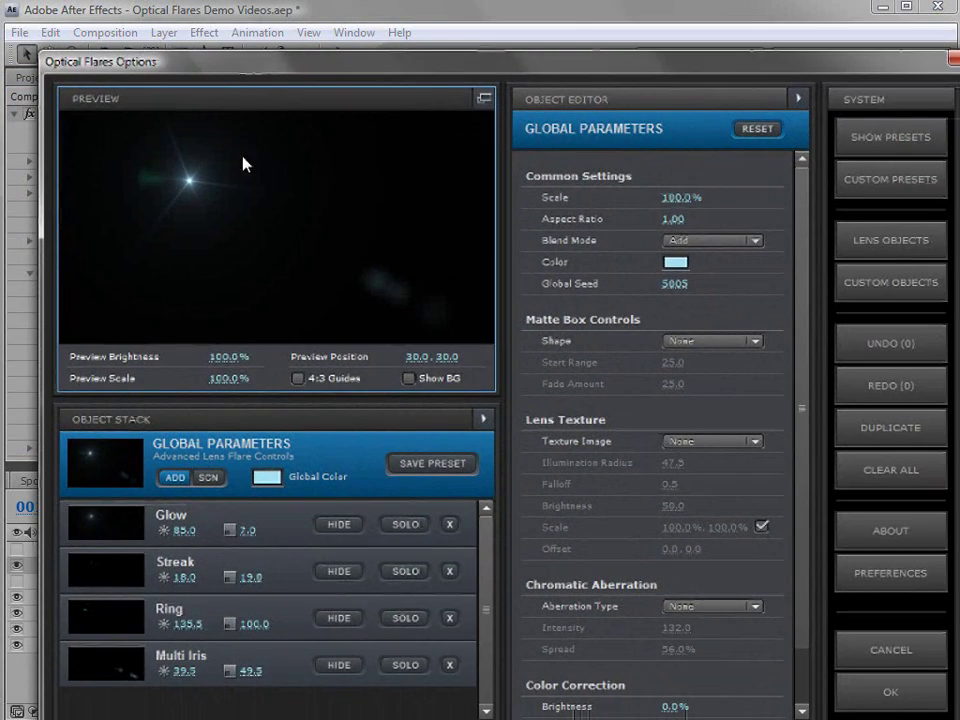
drag(243, 165, 313, 201)
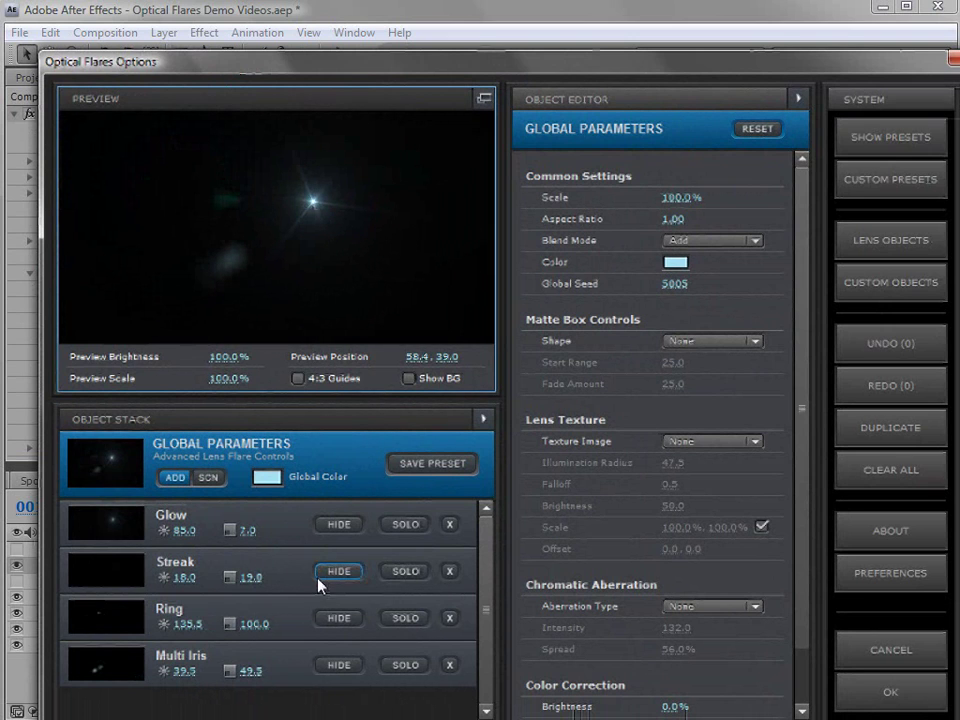
click(408, 380)
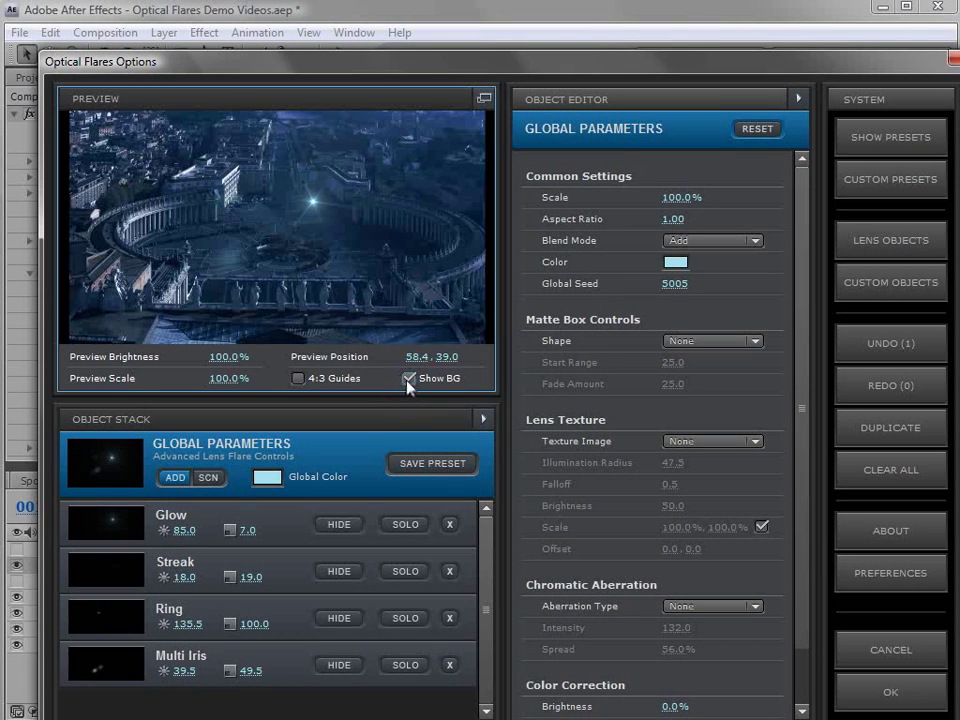
Step: Set Preview Brightness to 199.5% and Preview Scale to 146%, repositioning the flare
drag(313, 204, 294, 200)
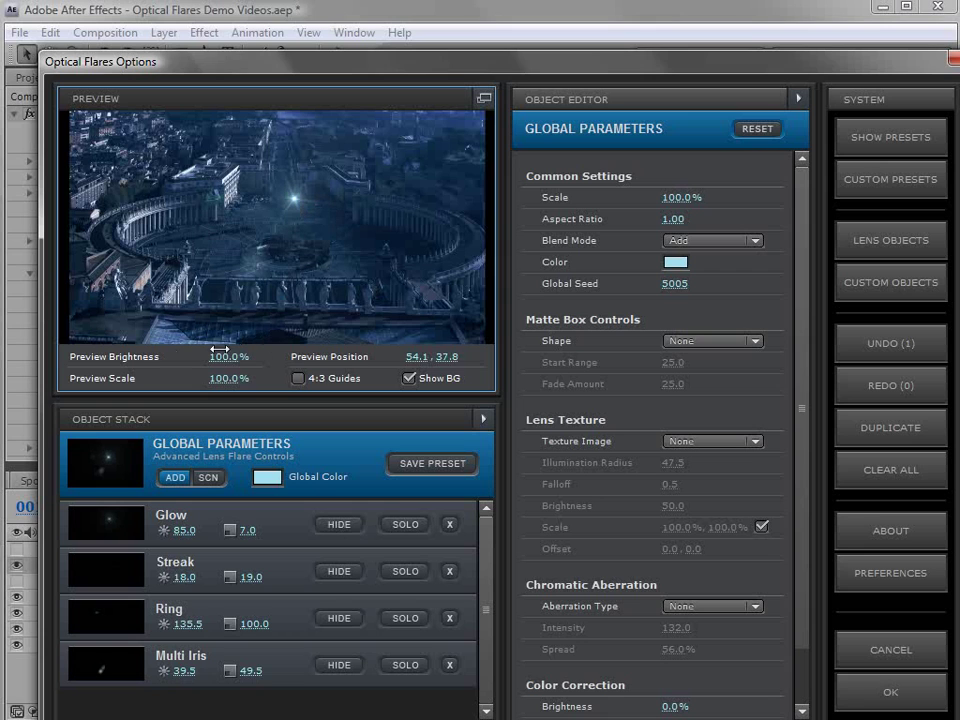
drag(227, 362, 298, 364)
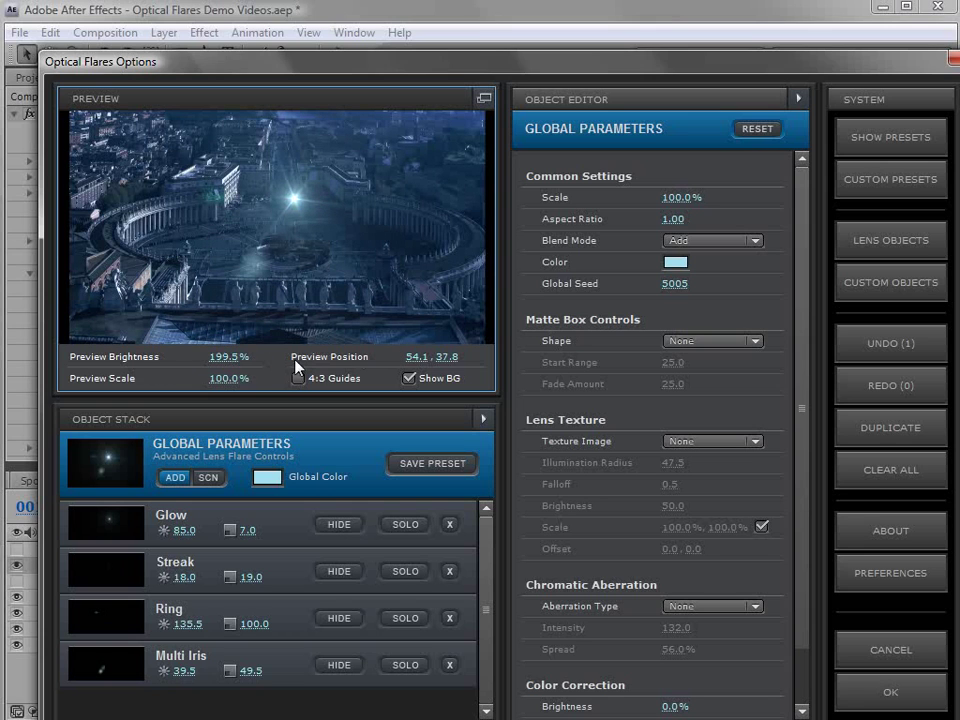
drag(214, 381, 306, 388)
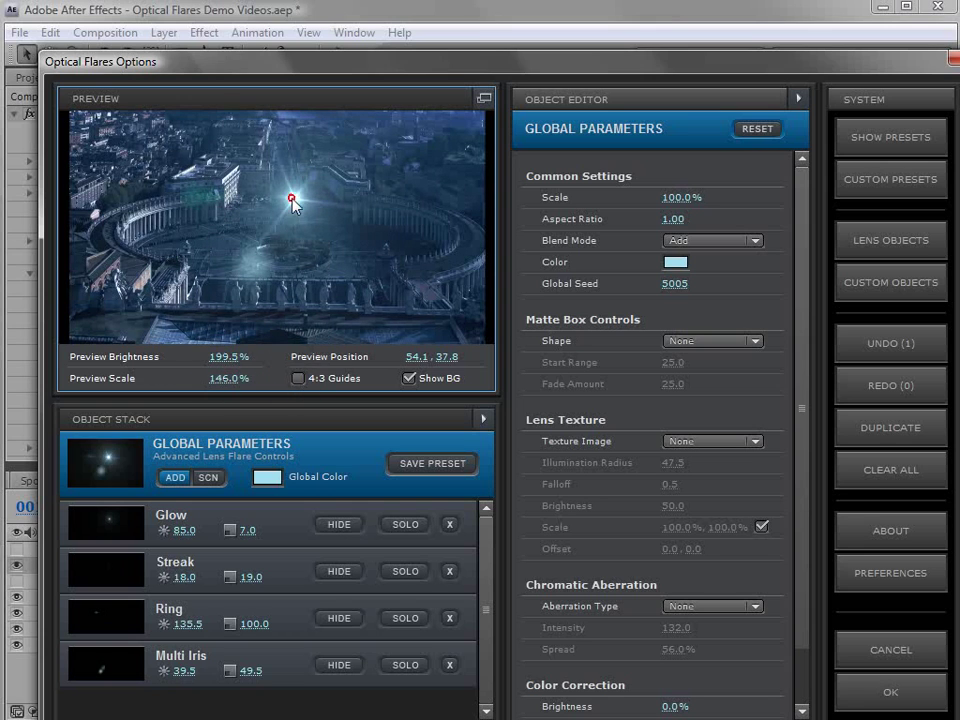
drag(302, 214, 336, 208)
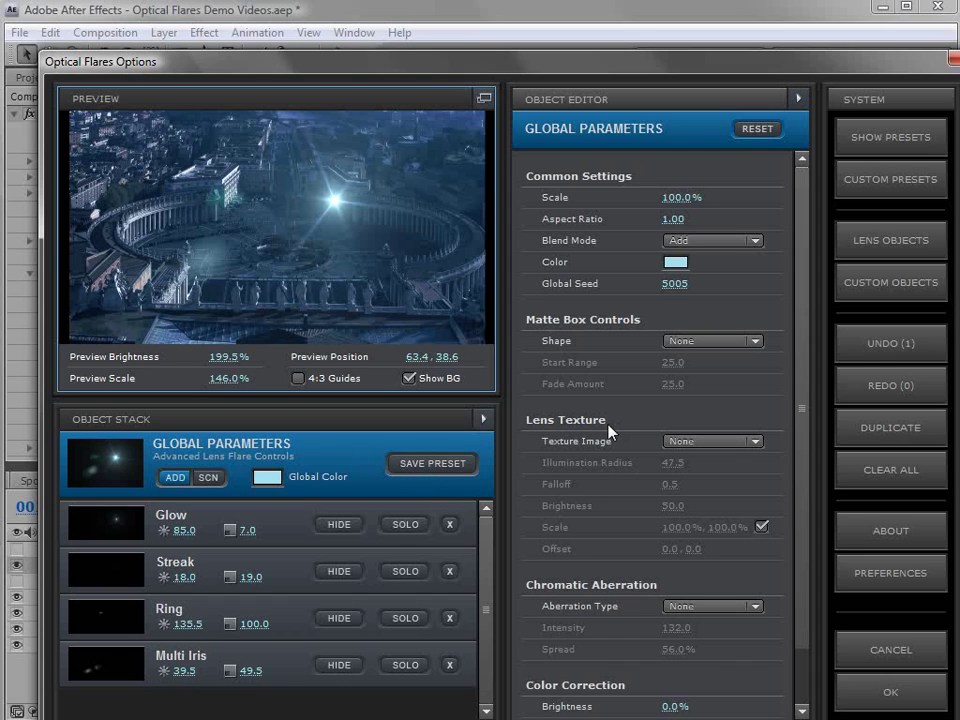
Step: Choose the Dag lens texture image and hide the background footage in the preview
click(700, 441)
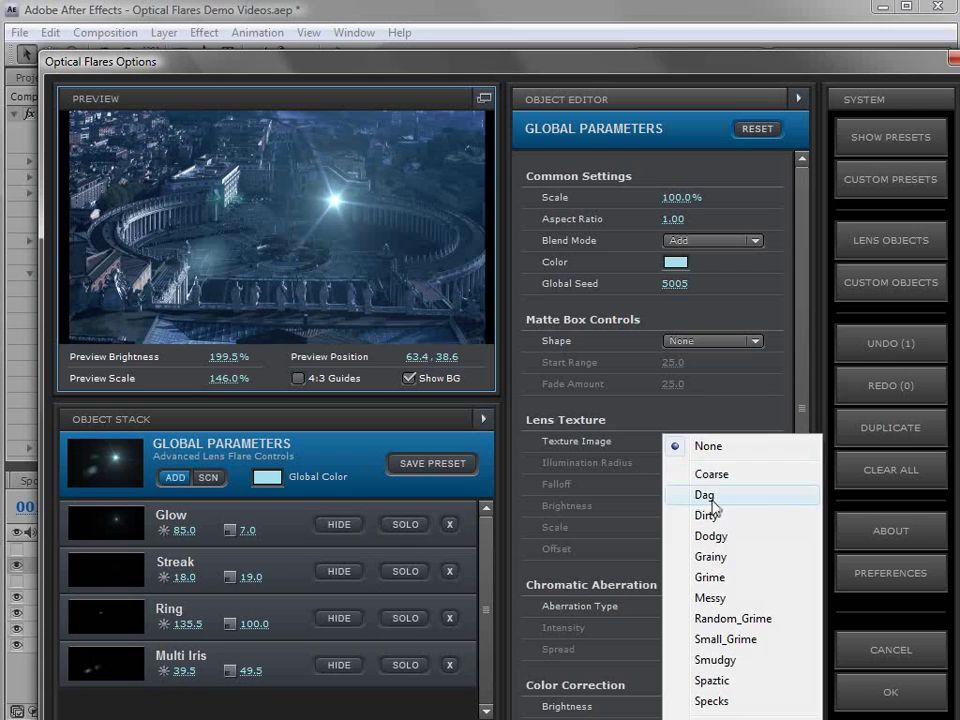
click(709, 495)
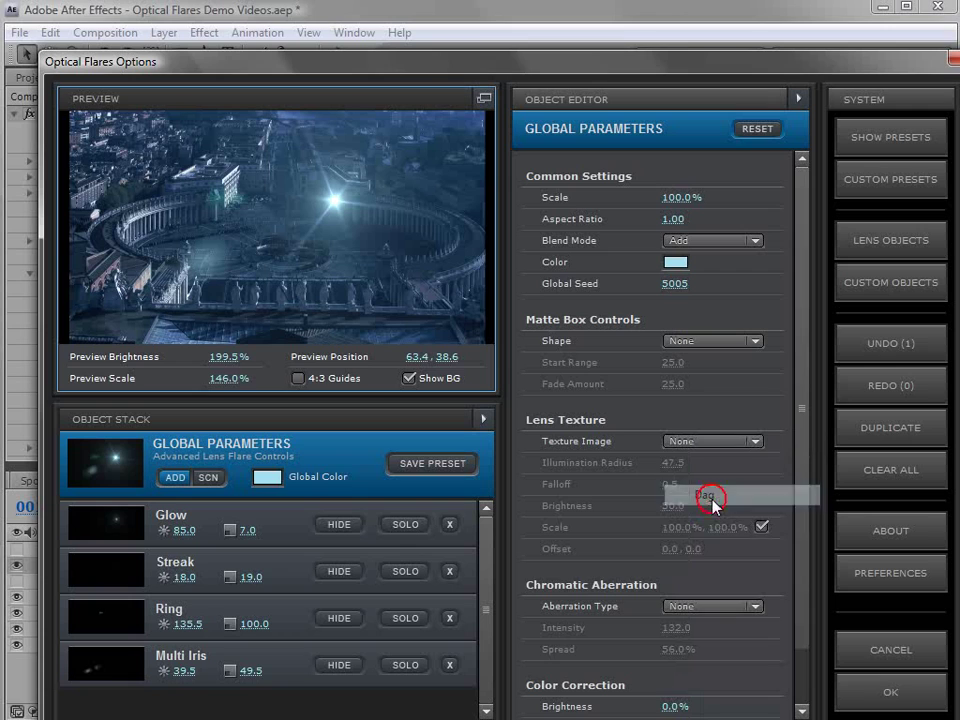
click(408, 379)
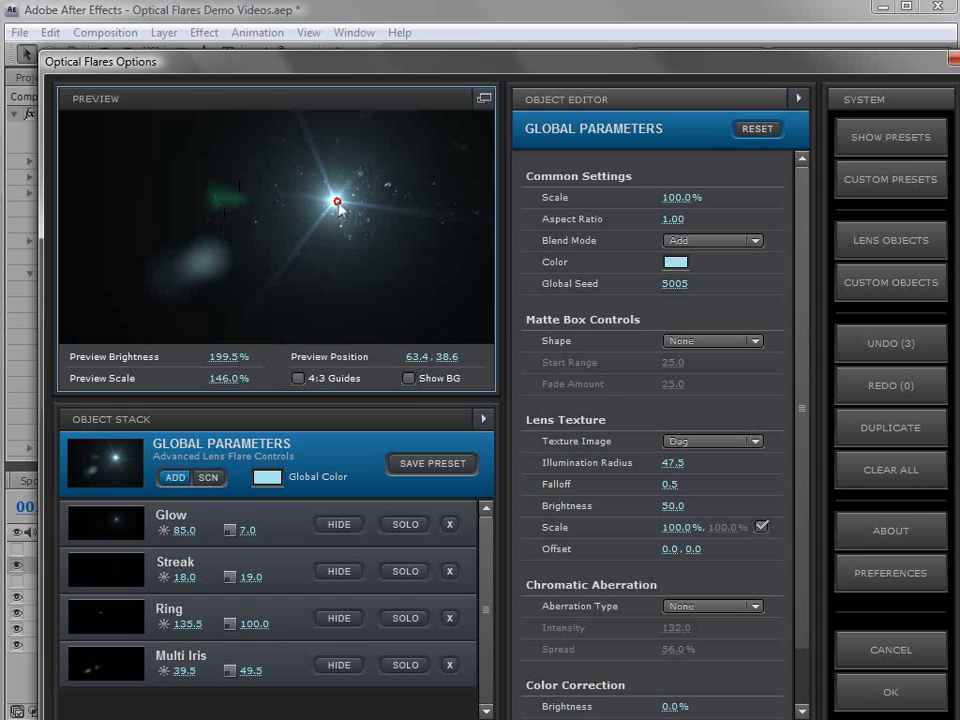
drag(336, 204, 401, 182)
Step: Set the lens texture Illumination Radius to 27.0 and Brightness to 37.0, keeping Dag
drag(671, 463, 660, 486)
drag(401, 180, 156, 286)
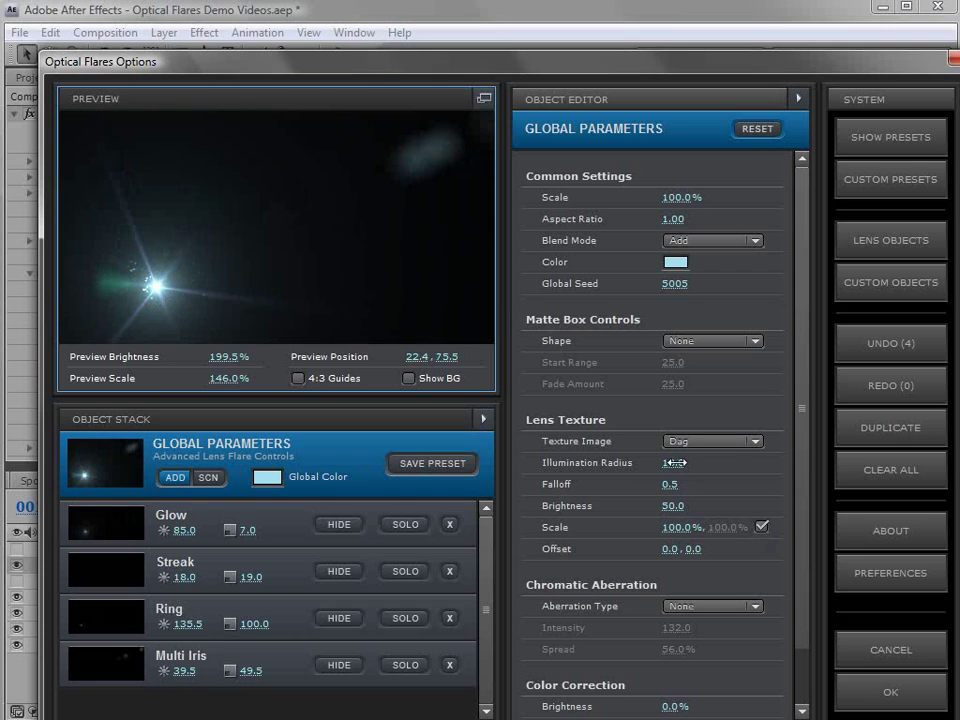
drag(673, 463, 718, 463)
click(252, 243)
drag(253, 248, 370, 229)
drag(673, 506, 690, 548)
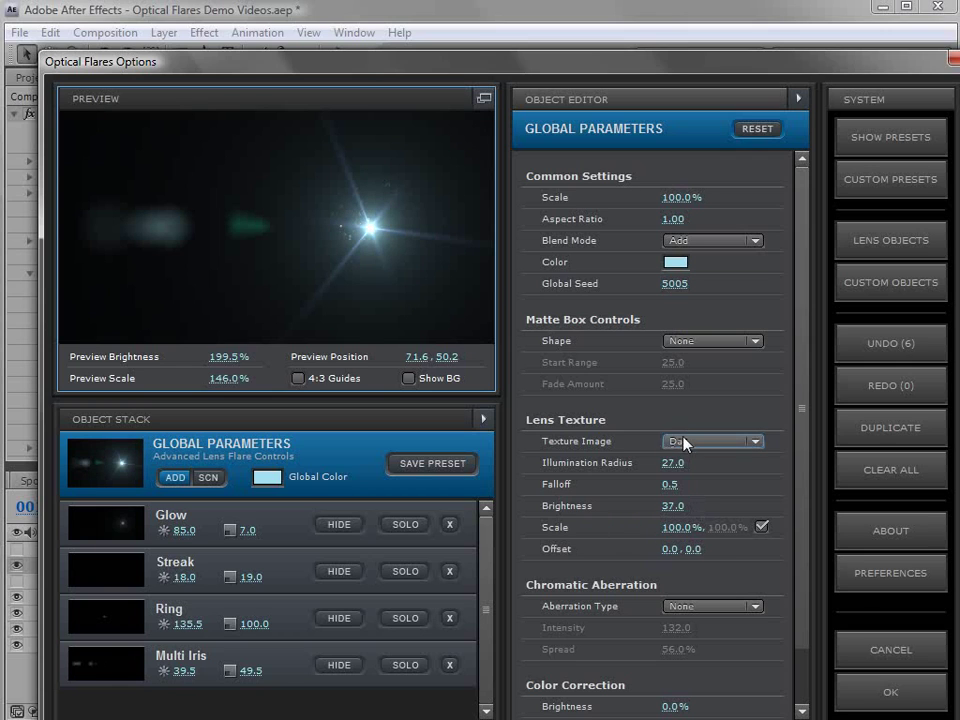
click(708, 441)
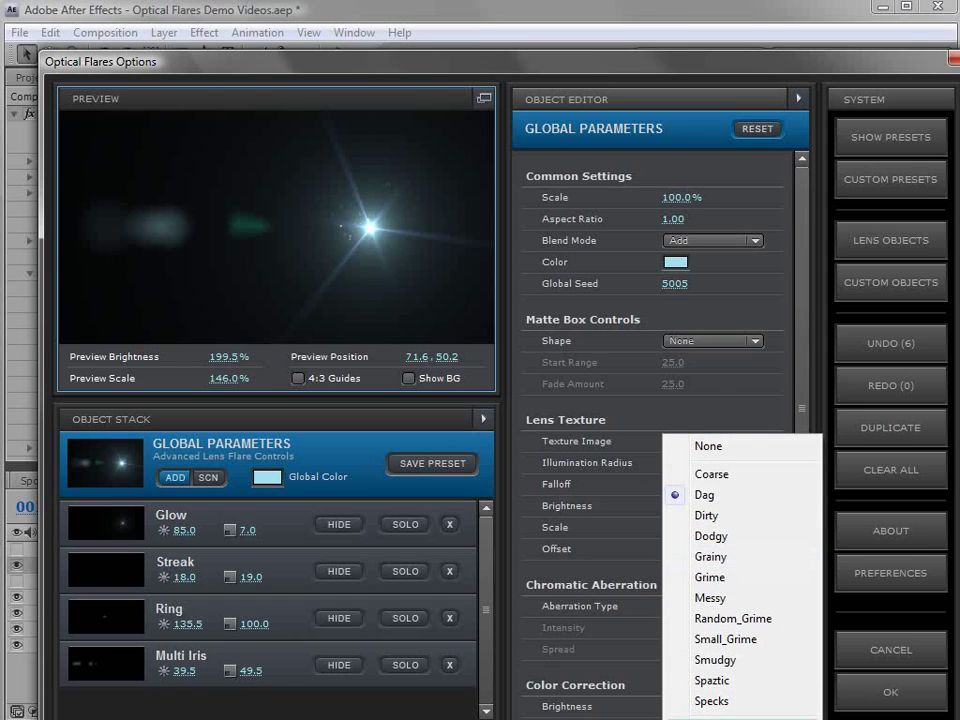
click(677, 416)
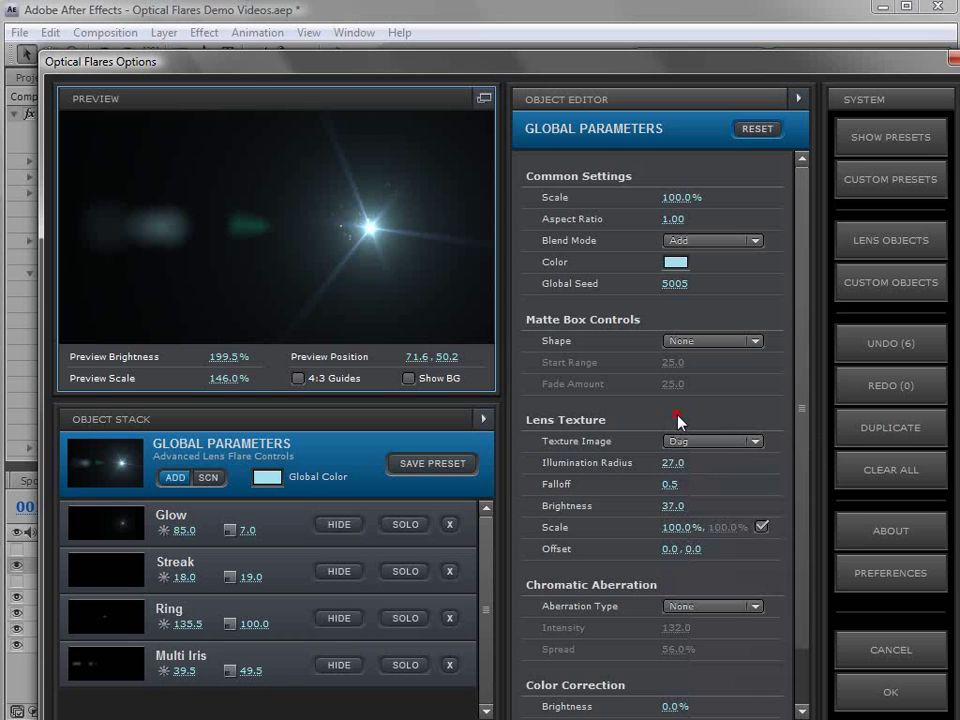
Step: Apply the flare settings, then expand Custom Layer 1 and keep its Source Layer as None
click(857, 690)
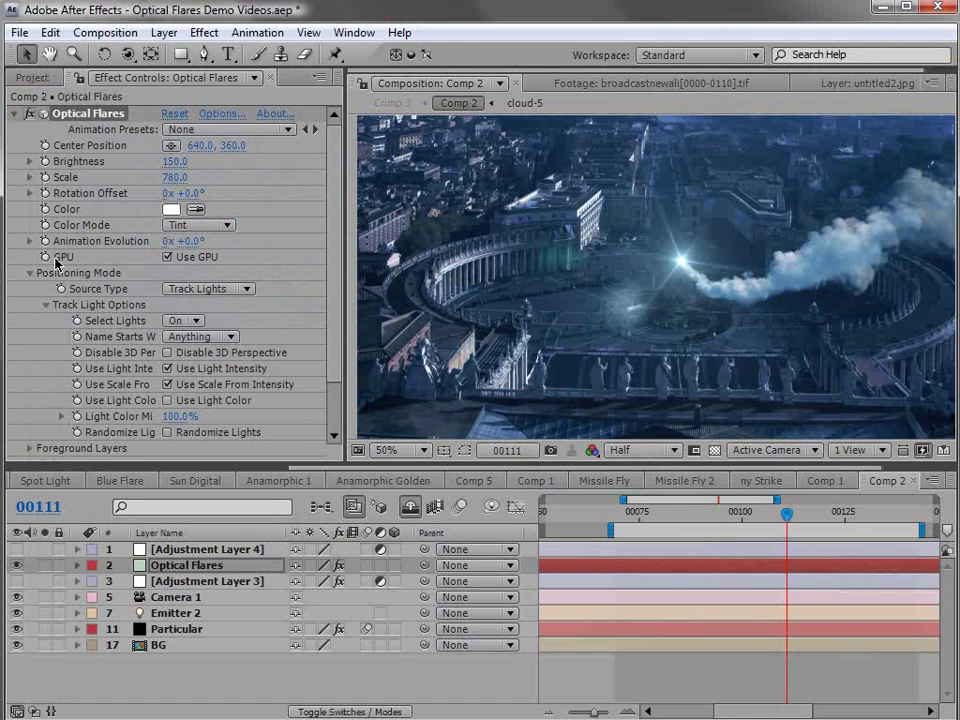
click(29, 272)
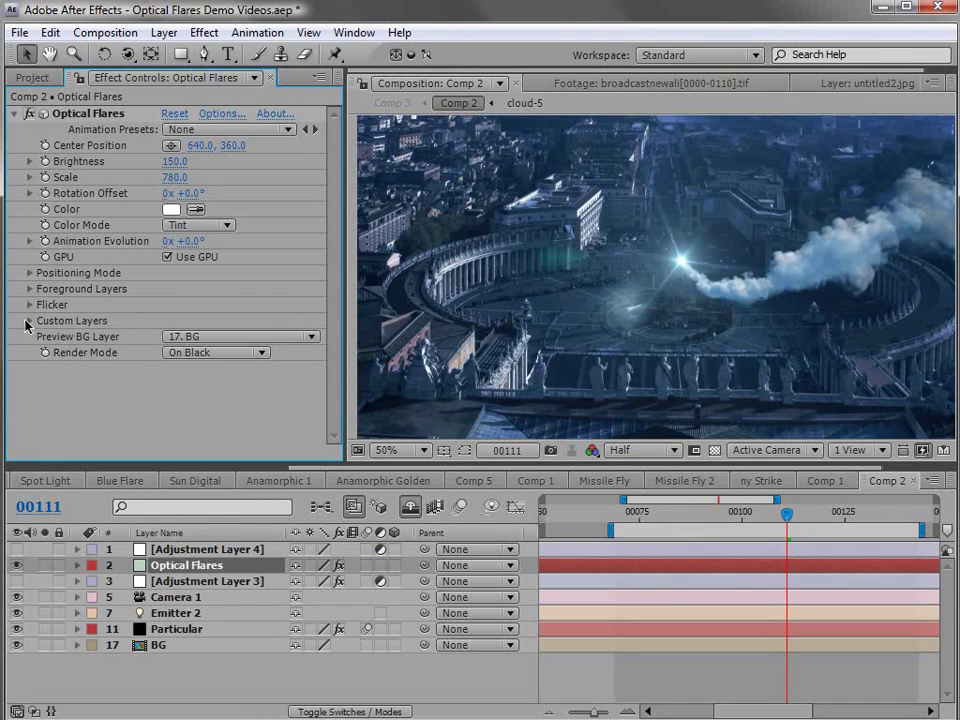
click(29, 320)
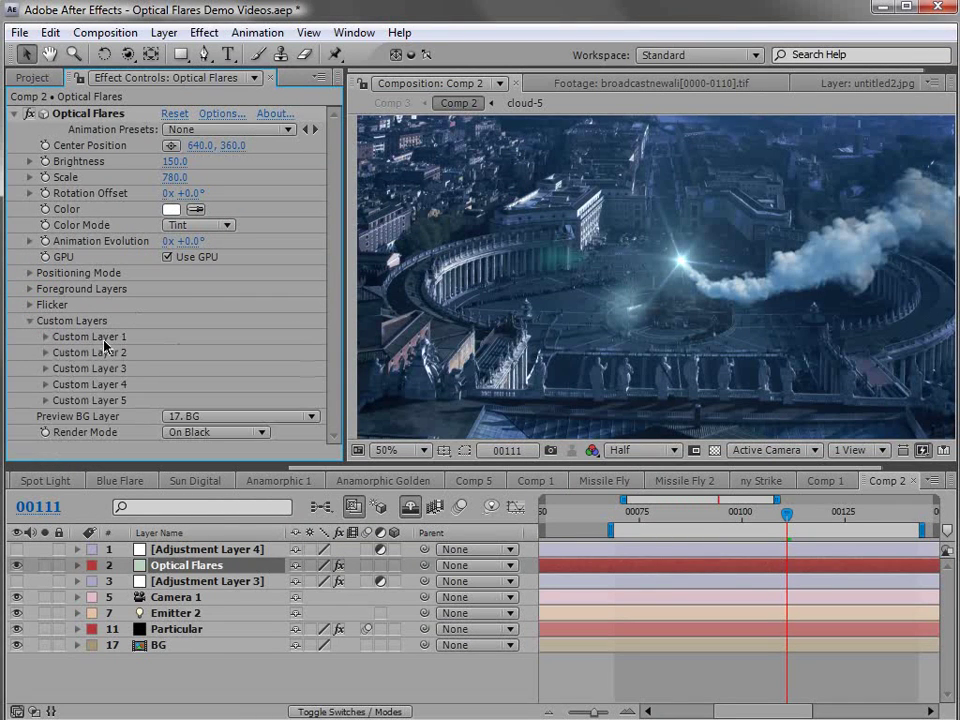
click(45, 336)
click(216, 362)
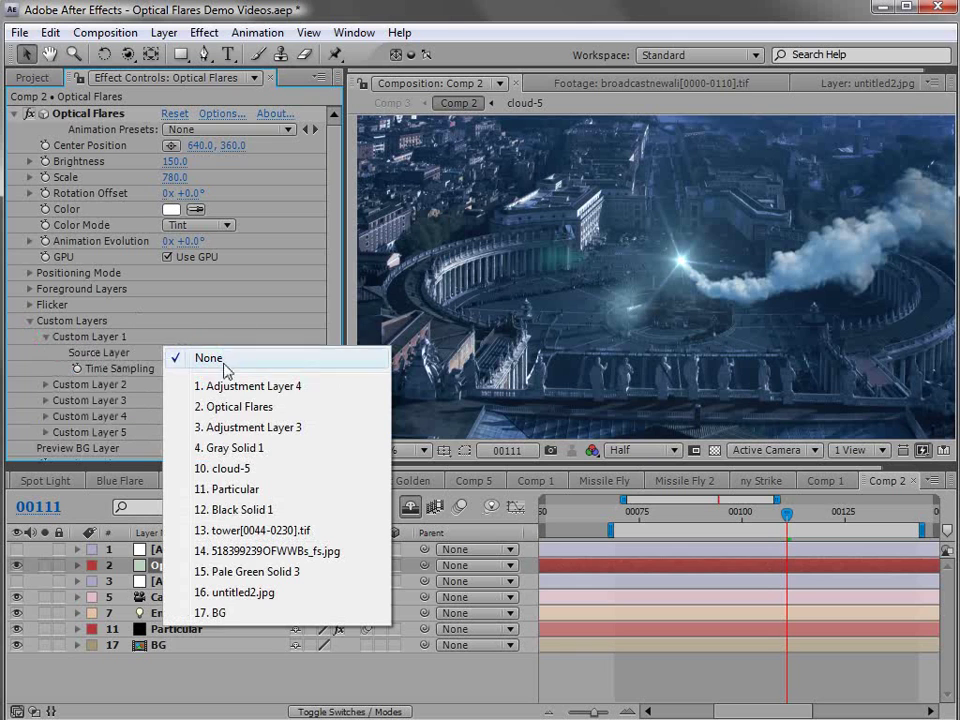
click(218, 362)
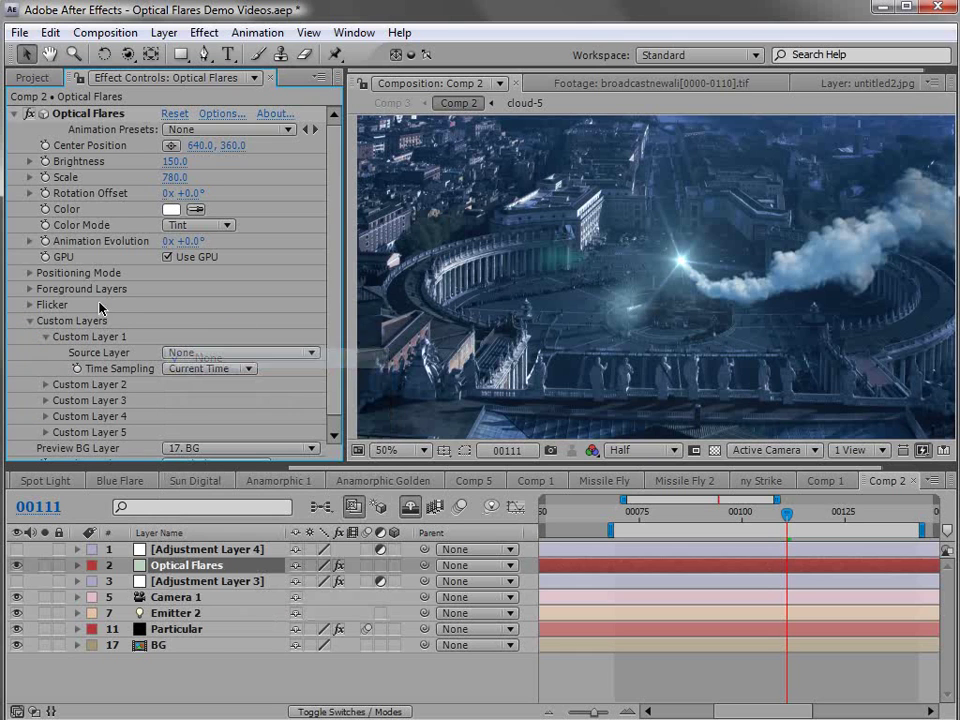
Step: Reopen the Optical Flares editor with the Dag lens texture still chosen
click(221, 113)
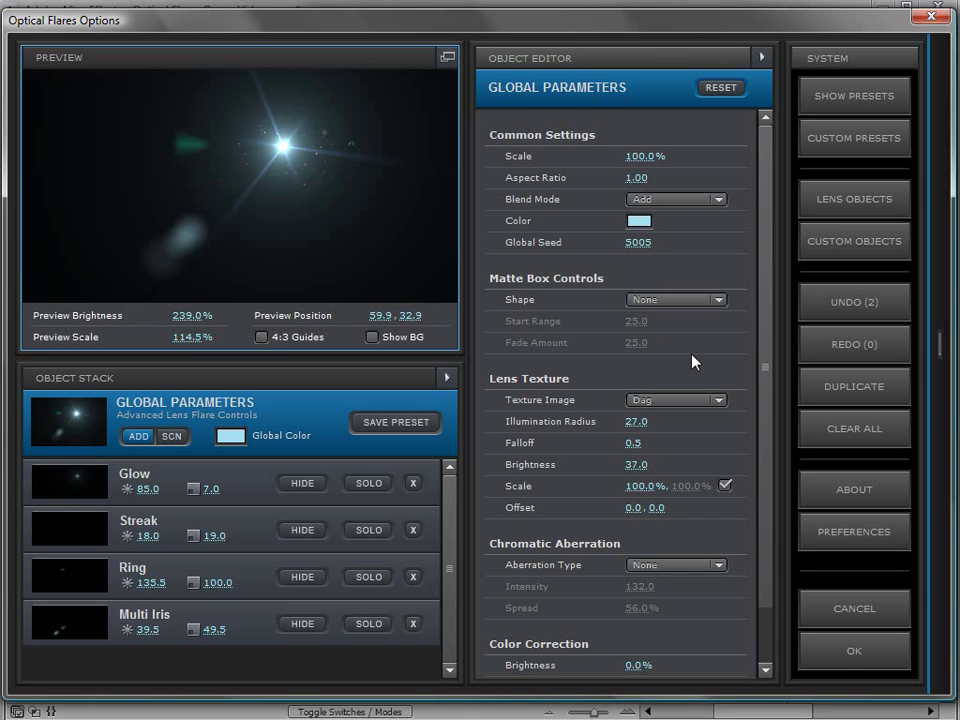
click(679, 401)
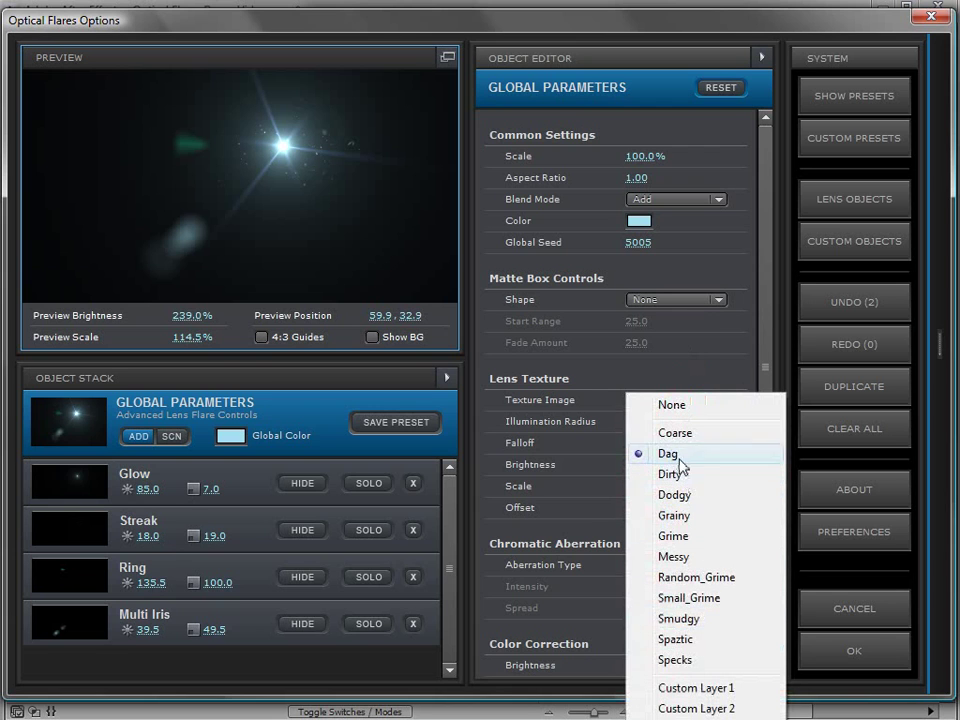
click(763, 214)
drag(763, 214, 762, 287)
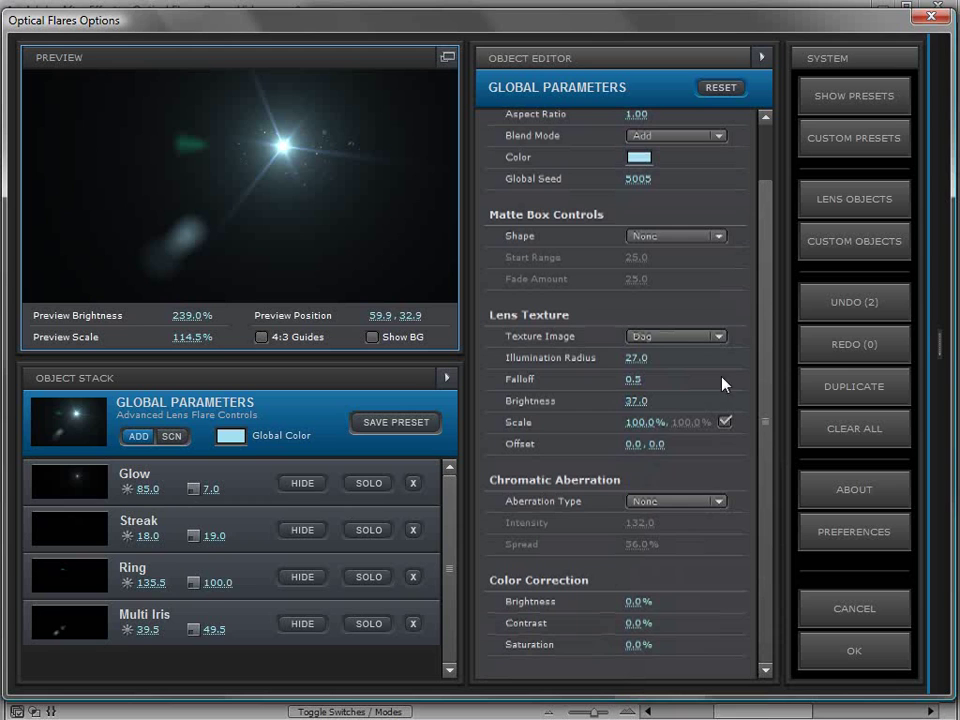
Step: Add a hexagonal Iris lens object beneath Multi Iris in the flare stack
click(140, 620)
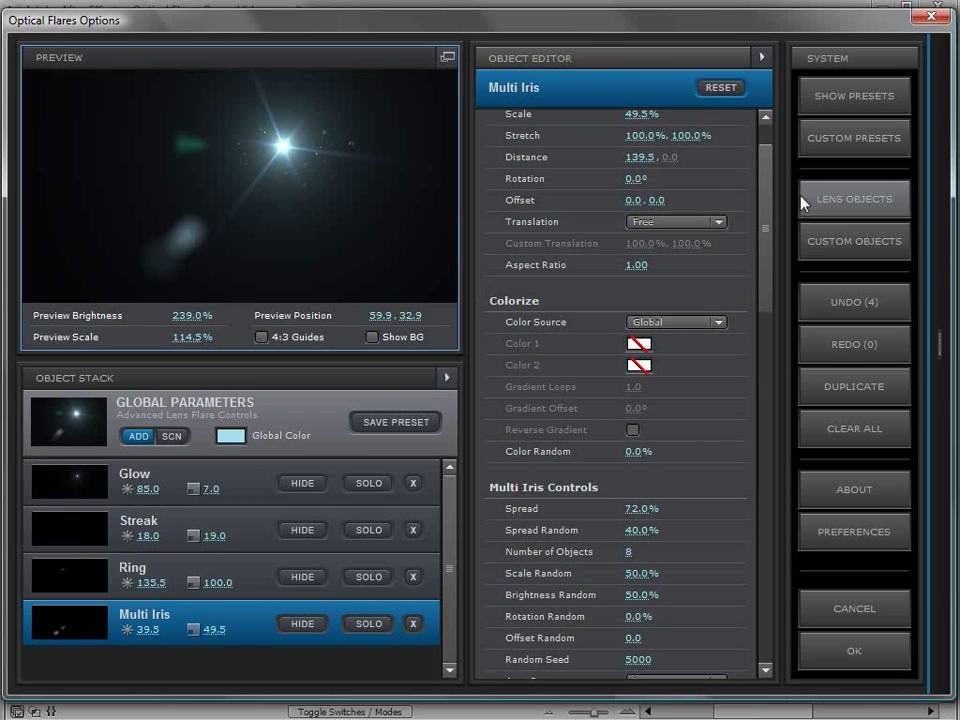
click(854, 199)
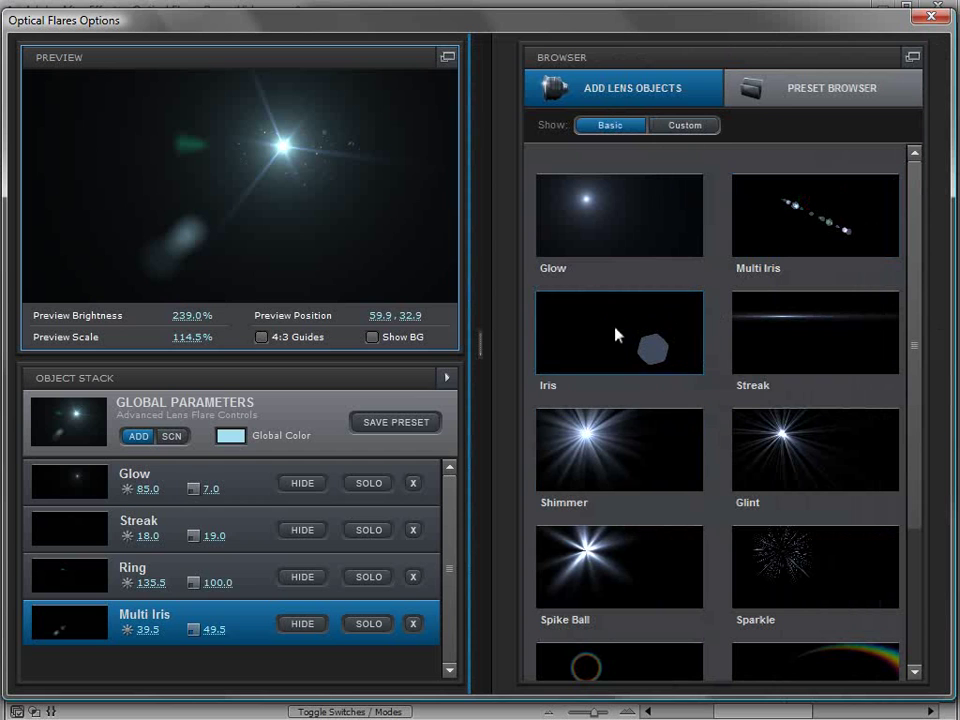
click(616, 335)
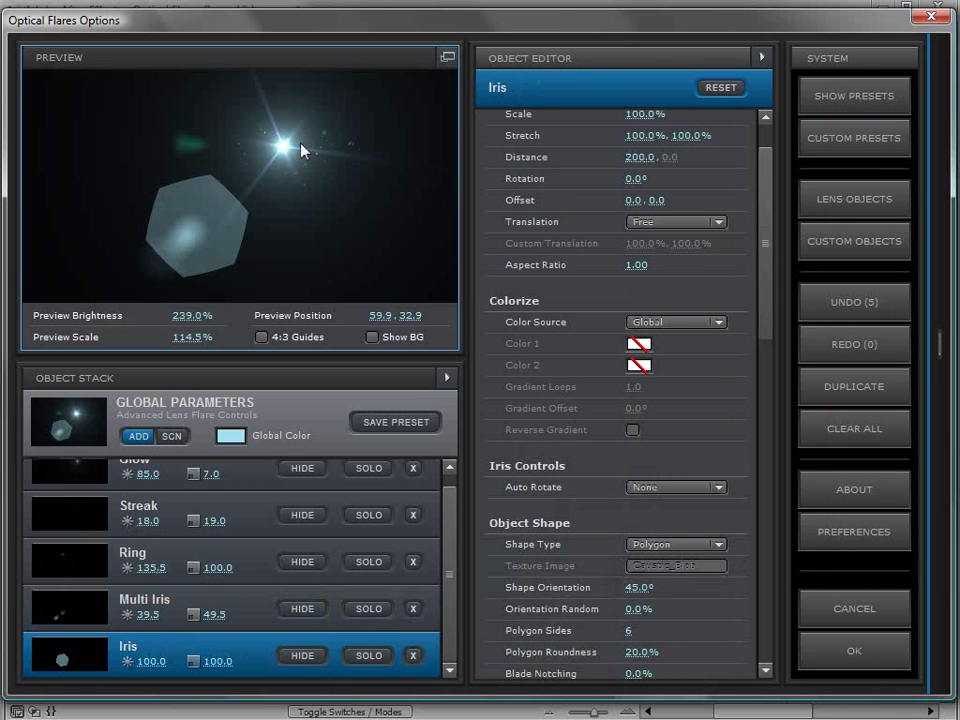
click(334, 400)
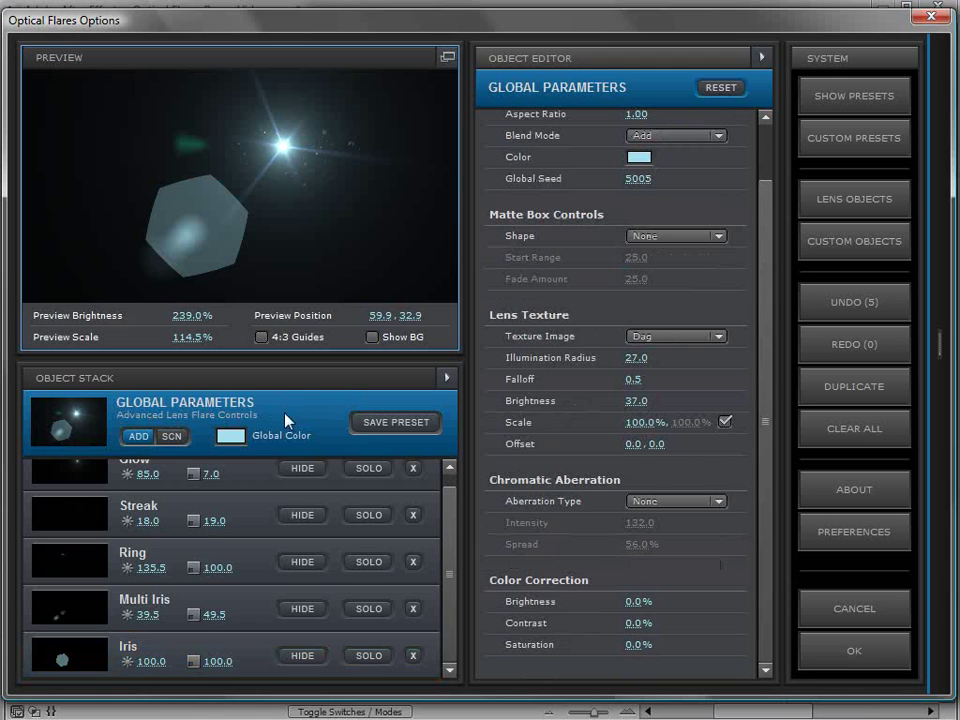
Step: Set chromatic aberration to Purple Fringe with intensity 188.5 and 103.5% spread
click(668, 503)
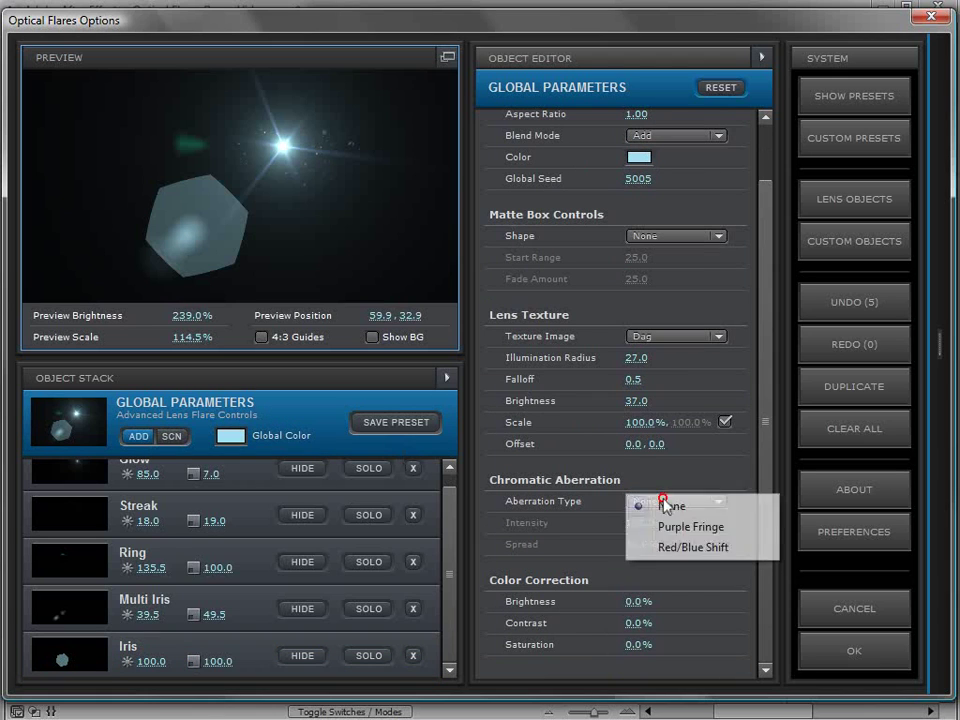
click(688, 527)
drag(283, 147, 304, 157)
drag(638, 522, 741, 521)
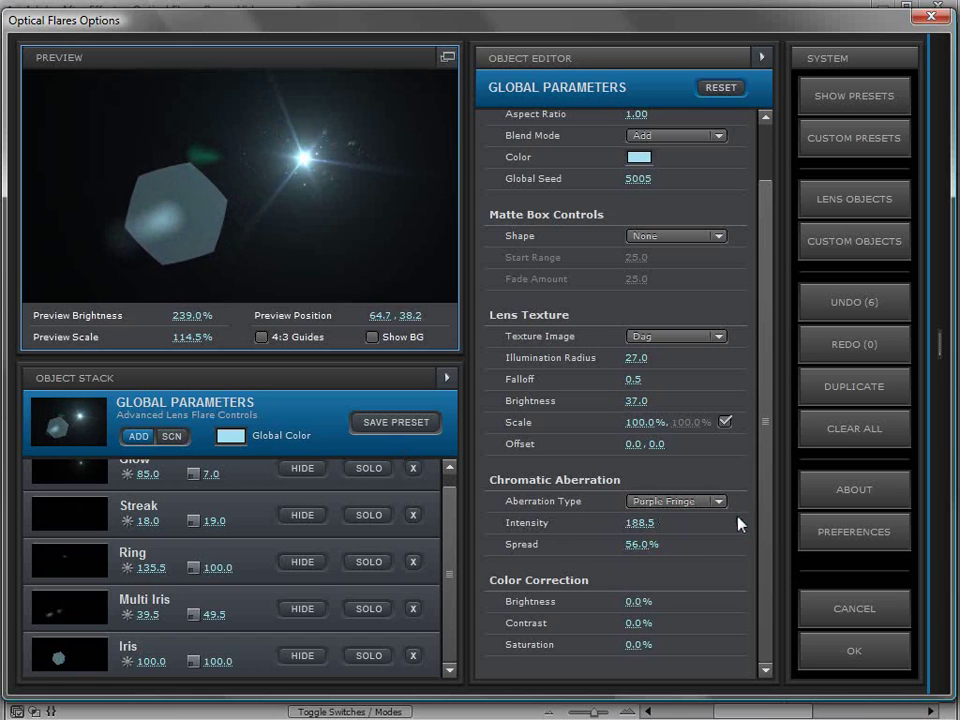
drag(634, 544, 720, 544)
drag(309, 154, 369, 167)
Step: Pop the preview out, reposition the flare, and lower aberration intensity to about 120
click(447, 57)
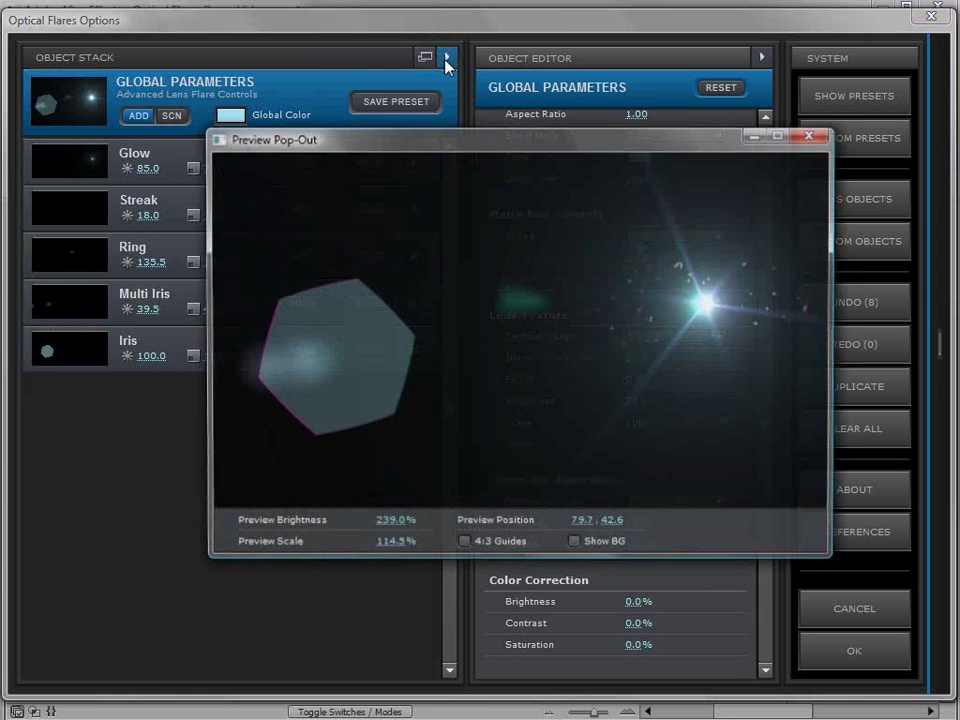
drag(716, 289, 727, 230)
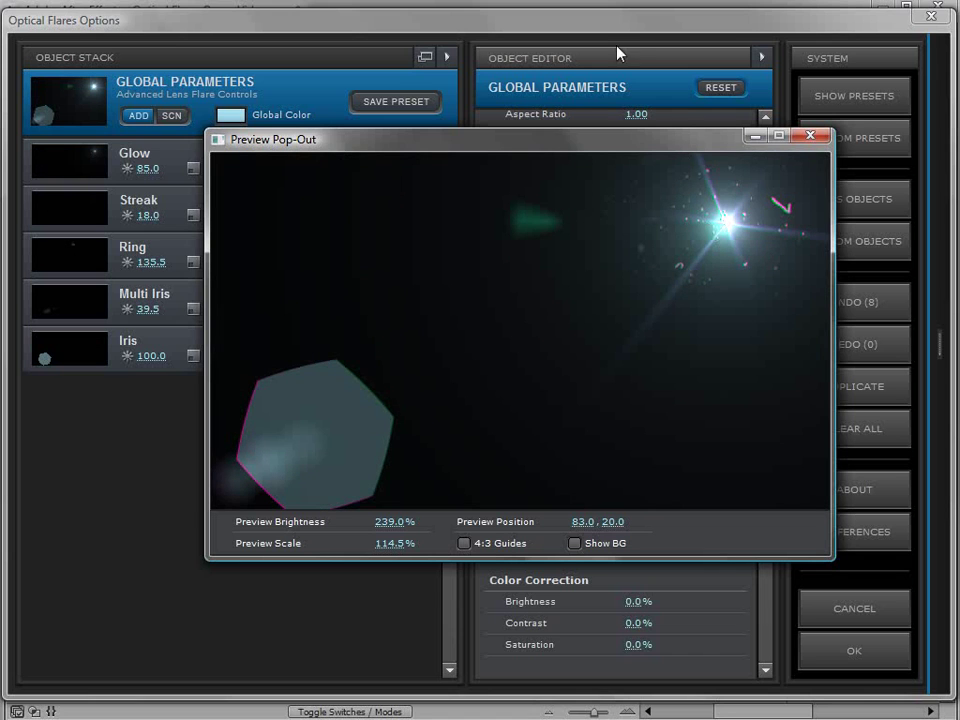
drag(600, 141, 363, 52)
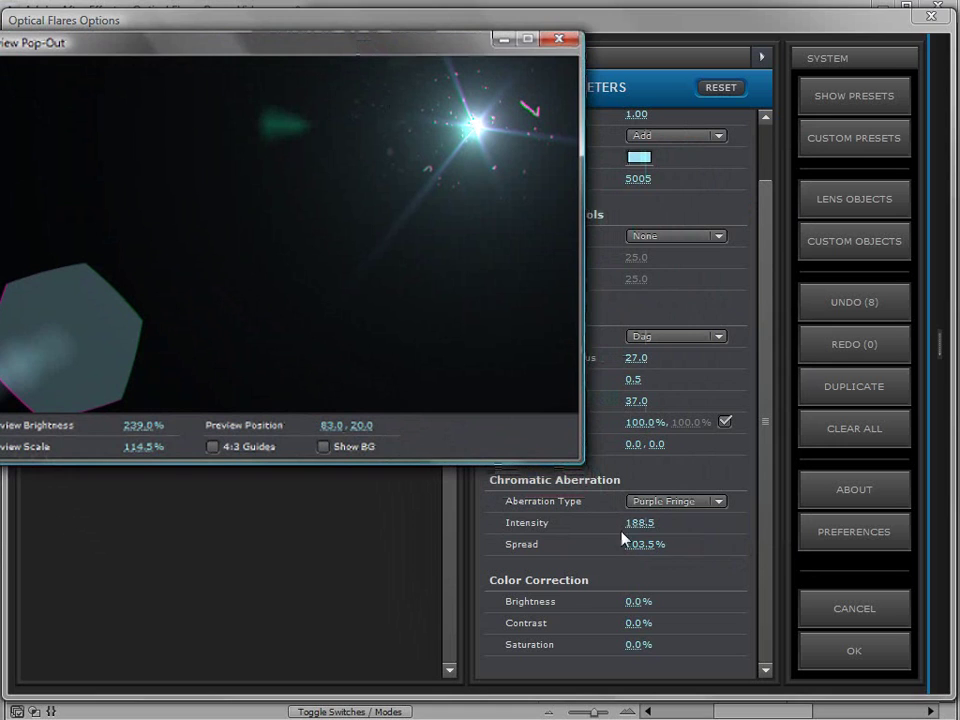
drag(624, 523, 589, 521)
Step: Try Red/Blue Shift aberration, scrubbing its intensity from 3.0 up to 32.5
click(688, 501)
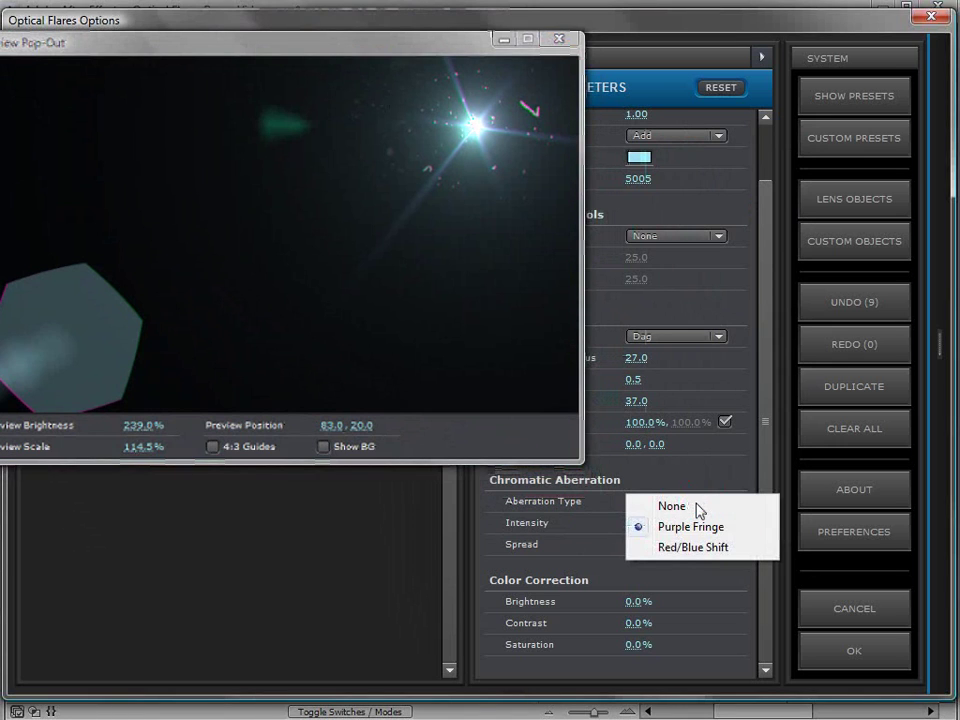
click(692, 550)
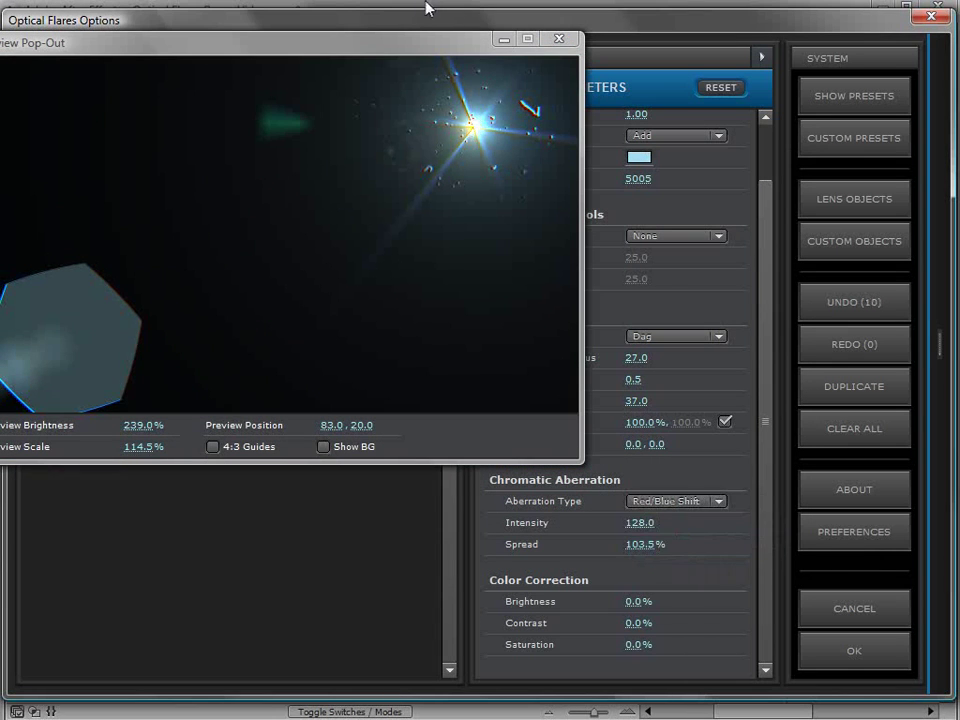
drag(403, 41, 500, 59)
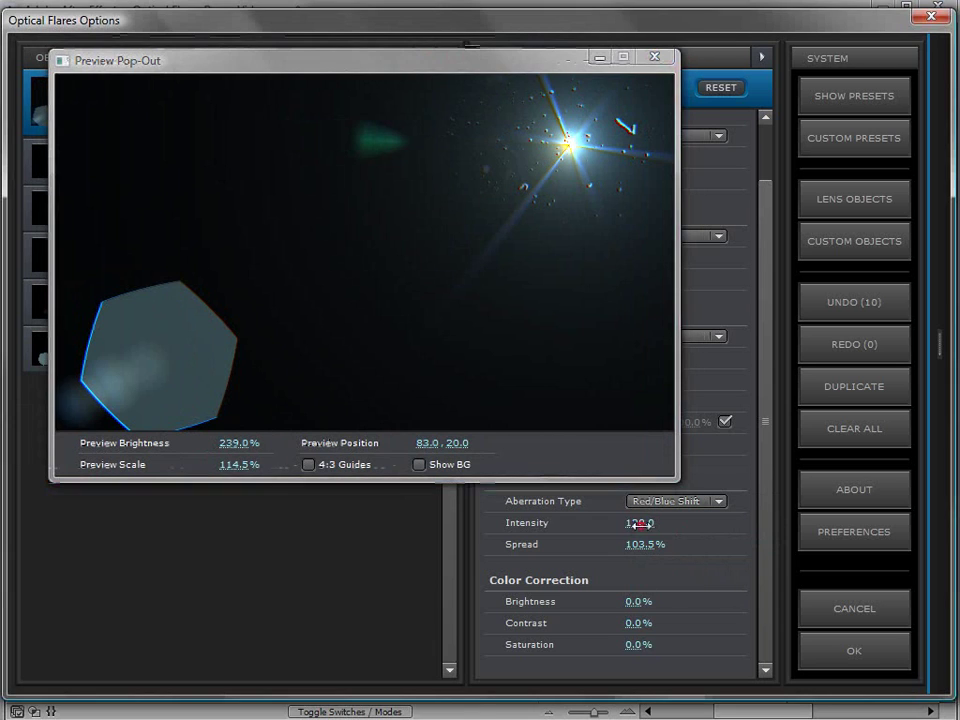
drag(639, 524, 296, 568)
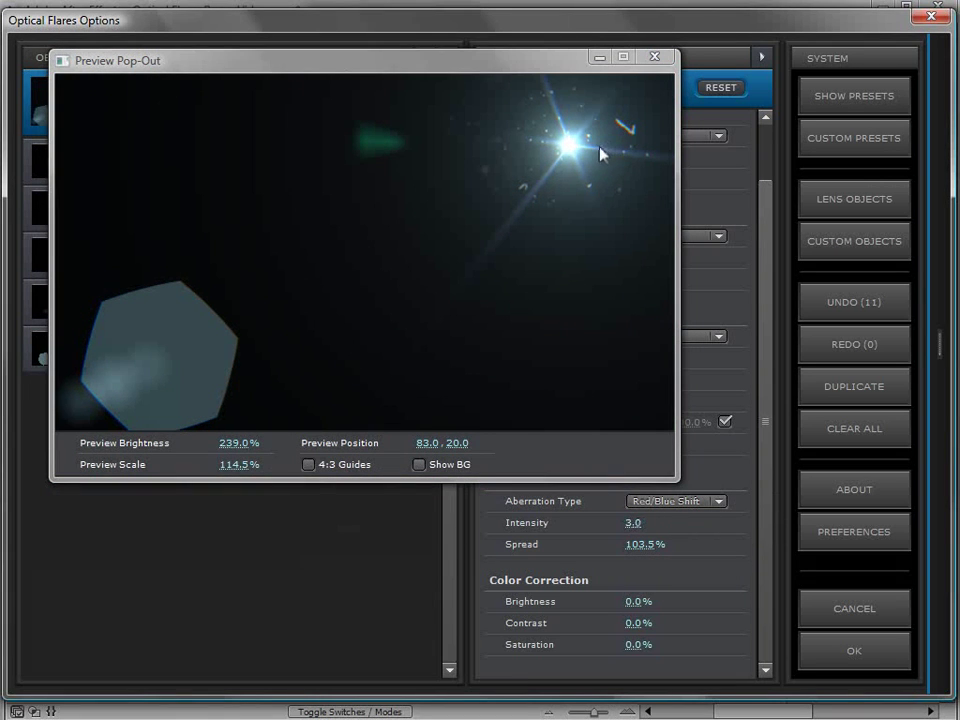
mouse_move(624, 135)
mouse_down()
mouse_move(614, 243)
mouse_move(430, 340)
mouse_move(163, 270)
mouse_move(173, 169)
mouse_up()
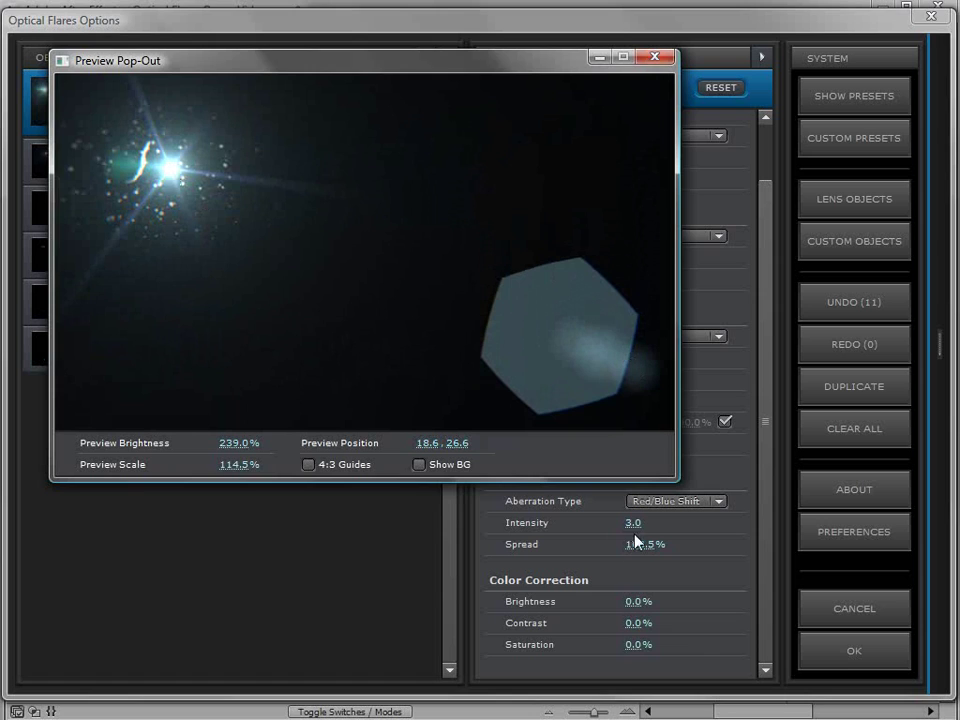
mouse_move(634, 523)
mouse_down()
mouse_move(690, 531)
mouse_move(648, 543)
mouse_move(829, 549)
mouse_move(636, 538)
mouse_up()
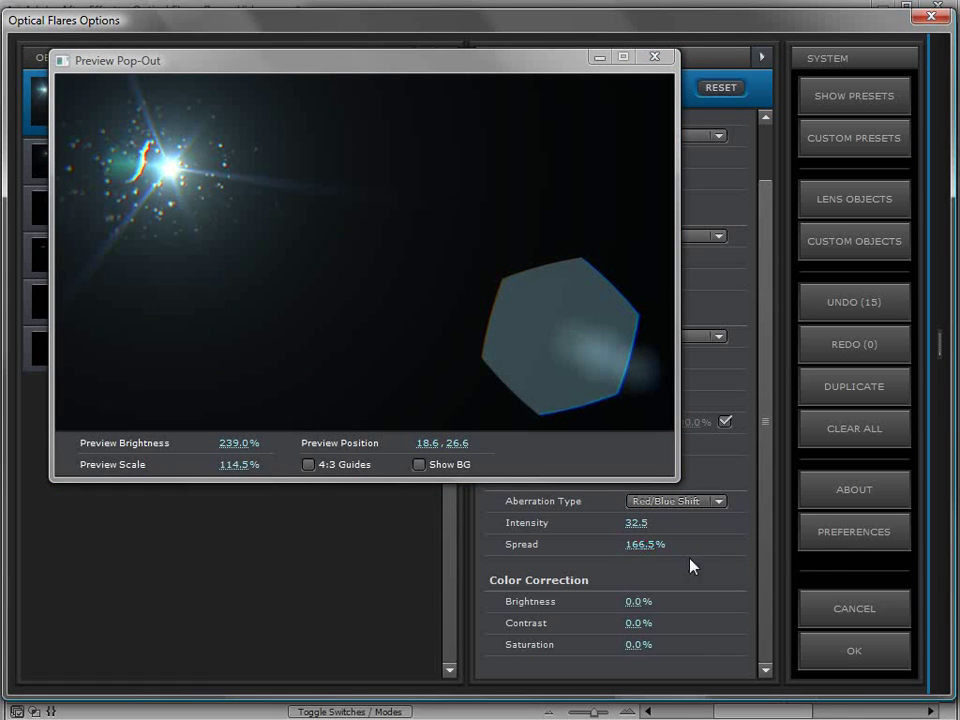
Step: Set Aberration Type to None and move the flare source toward the right
click(666, 503)
click(662, 504)
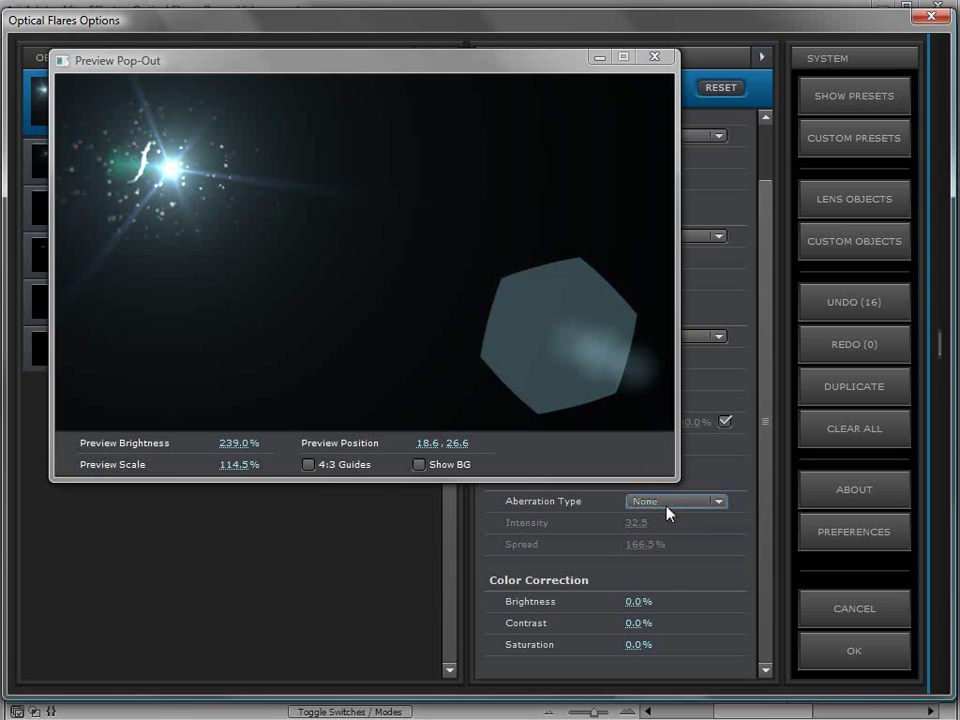
drag(170, 170, 517, 232)
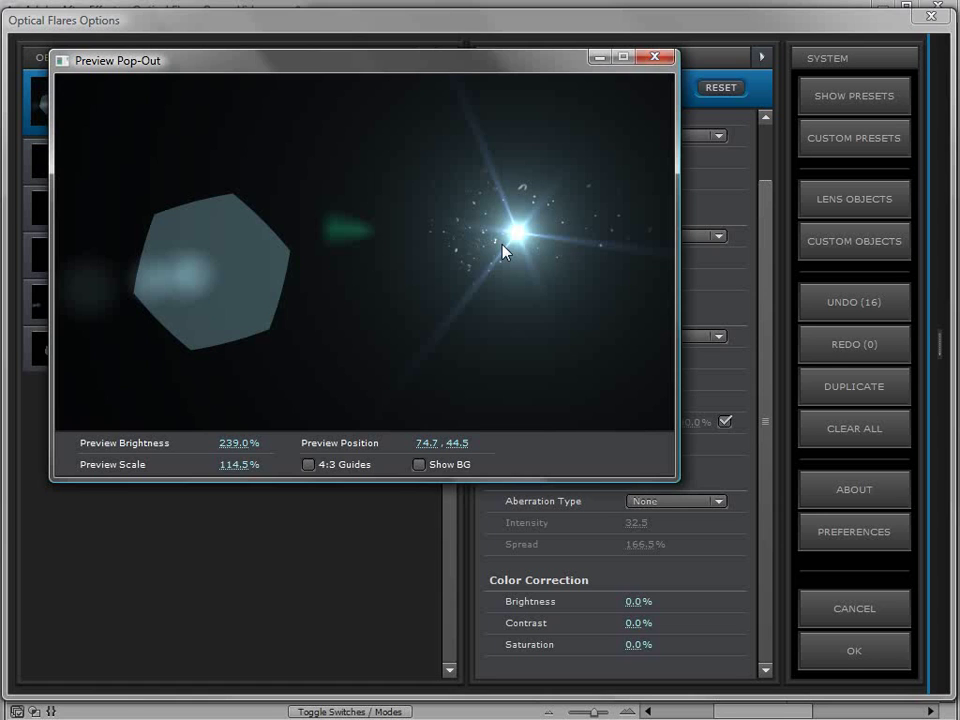
Step: Close the pop-out preview, add a Lens Orbs element, and lower Preview Brightness to 181%
click(494, 58)
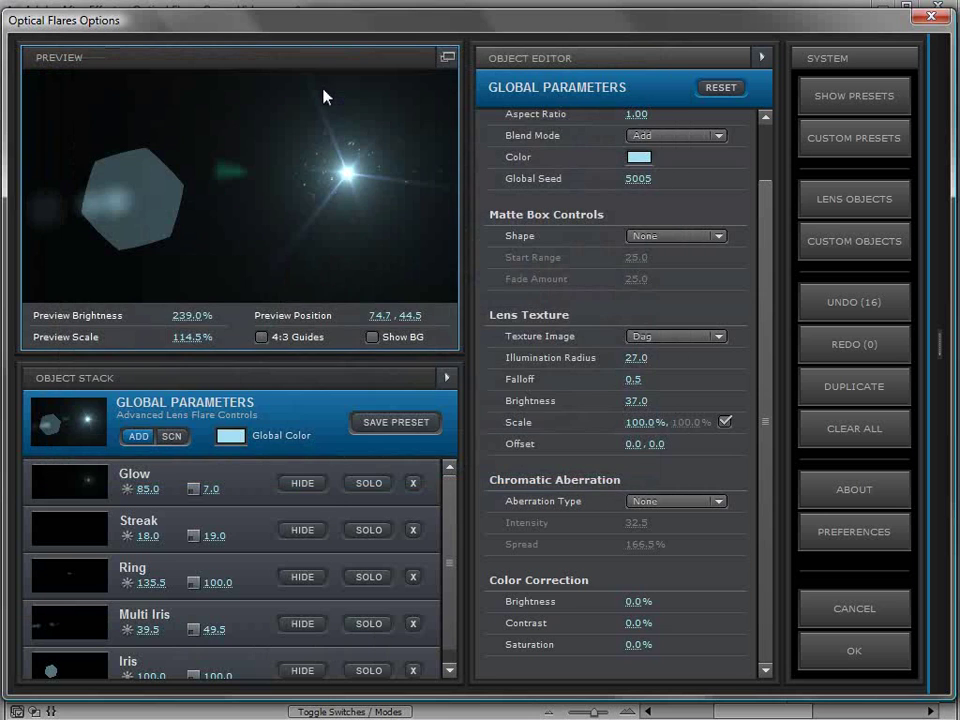
click(818, 204)
scroll(915, 420, down, 3)
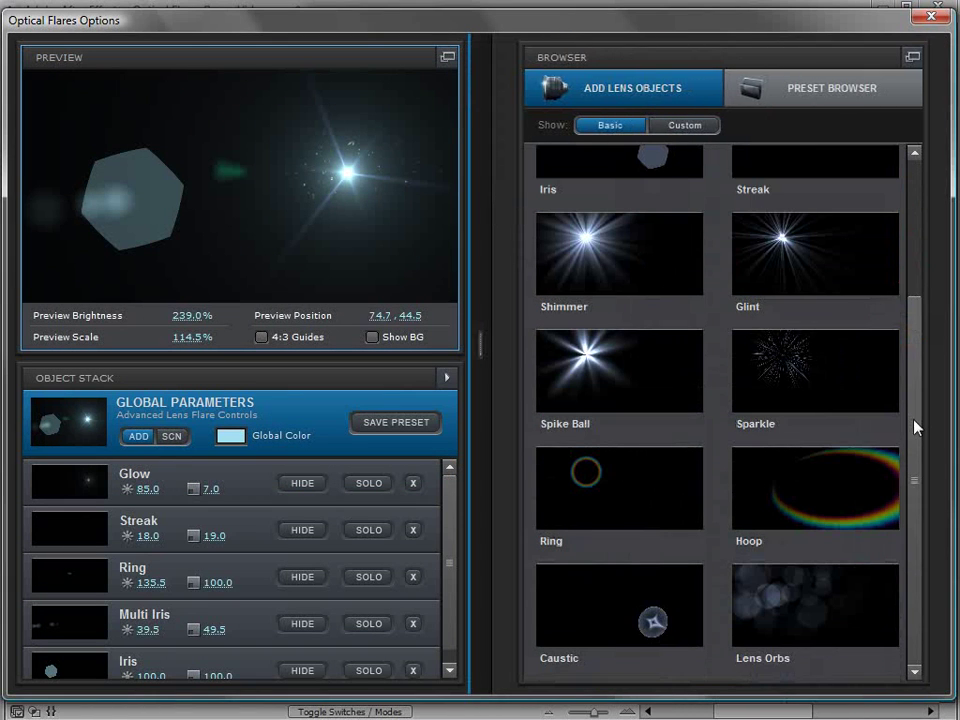
click(790, 622)
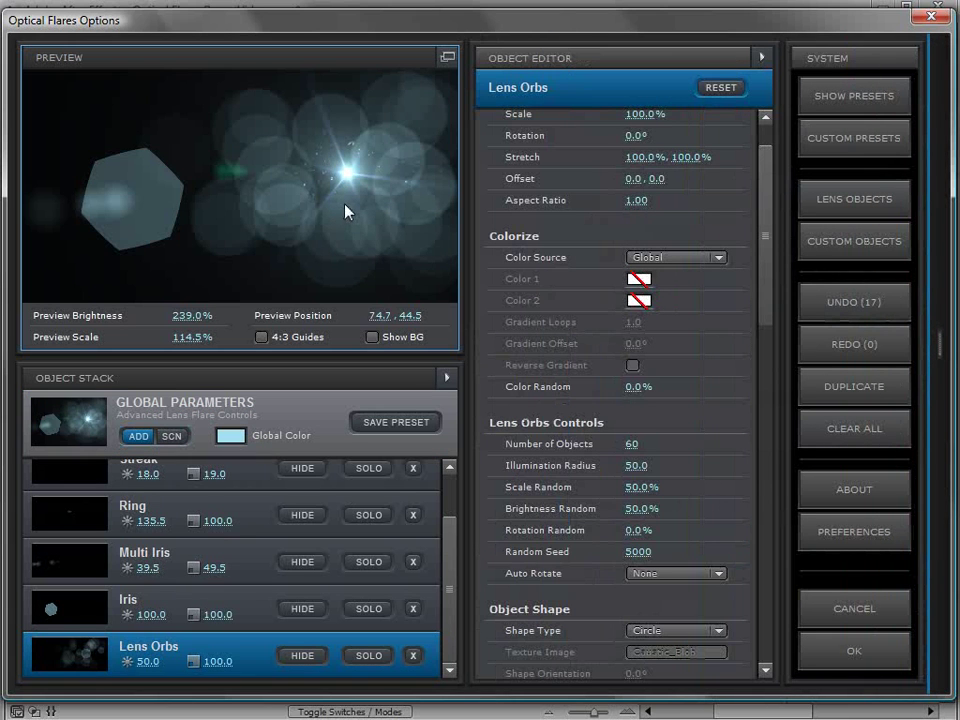
drag(192, 315, 96, 315)
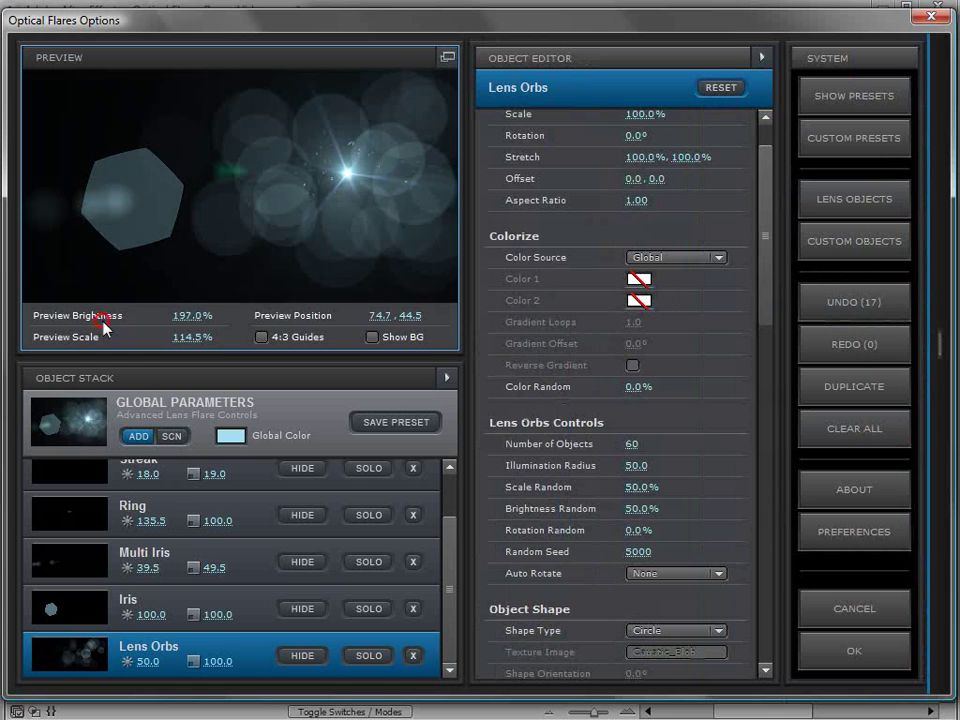
click(293, 150)
drag(291, 147, 421, 103)
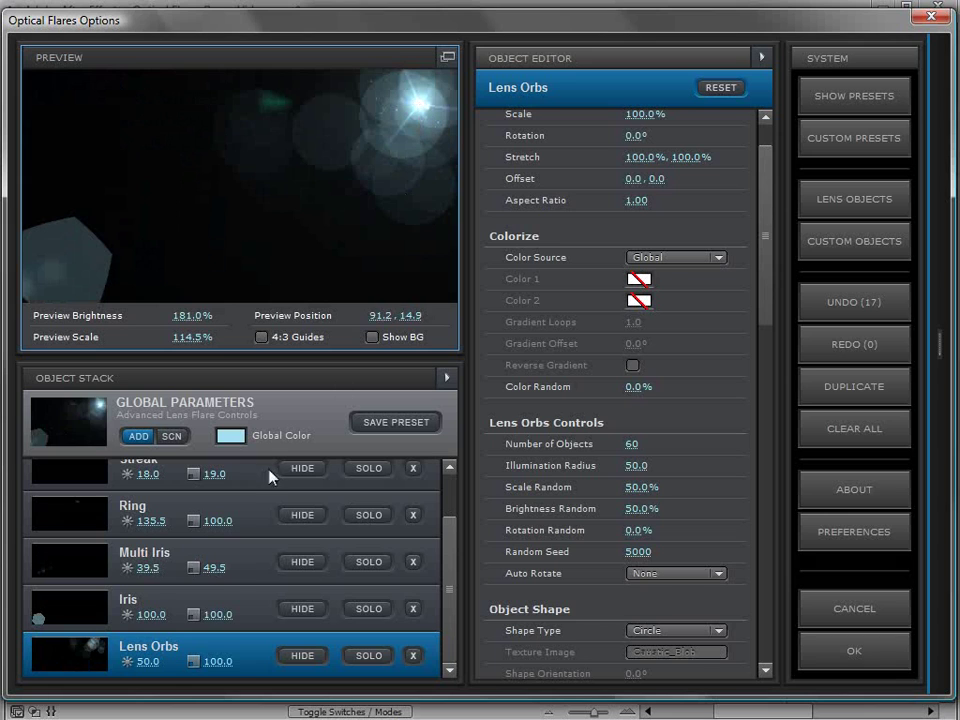
Step: Set the orbs' Illumination Radius to 36.0 and Number of Objects to 85
drag(765, 293, 766, 322)
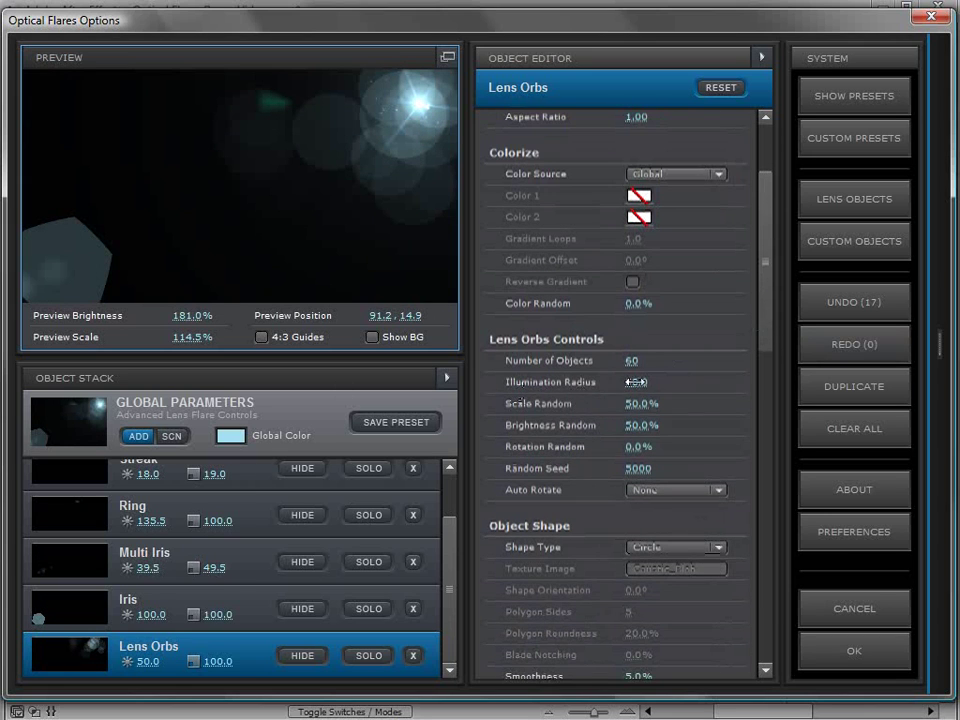
mouse_move(636, 382)
mouse_down()
mouse_move(616, 381)
mouse_move(606, 398)
mouse_move(650, 396)
mouse_up()
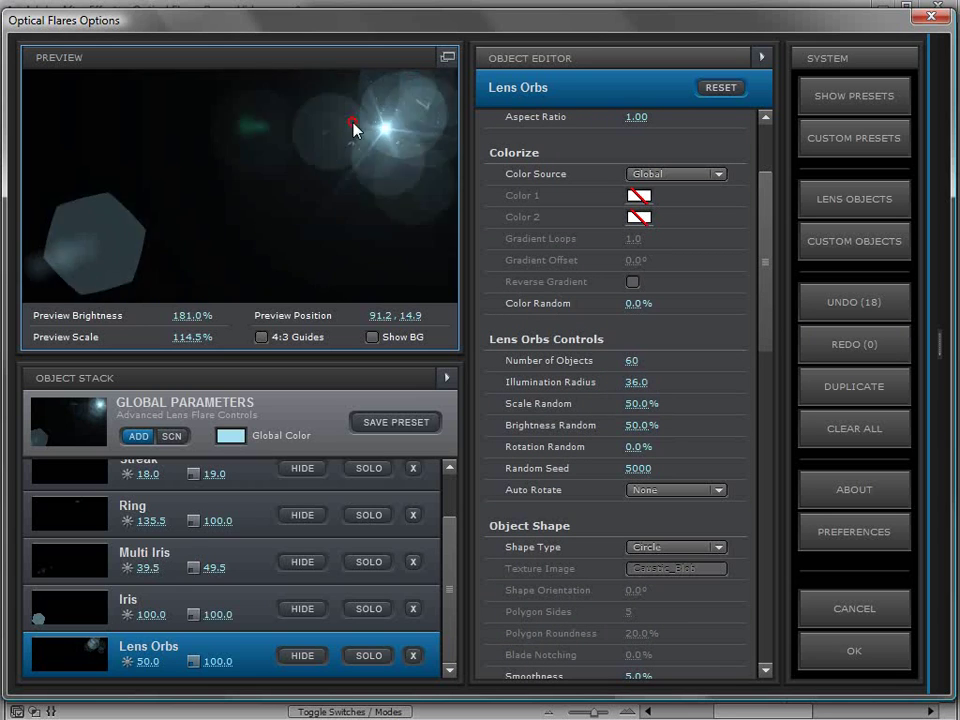
drag(355, 127, 161, 137)
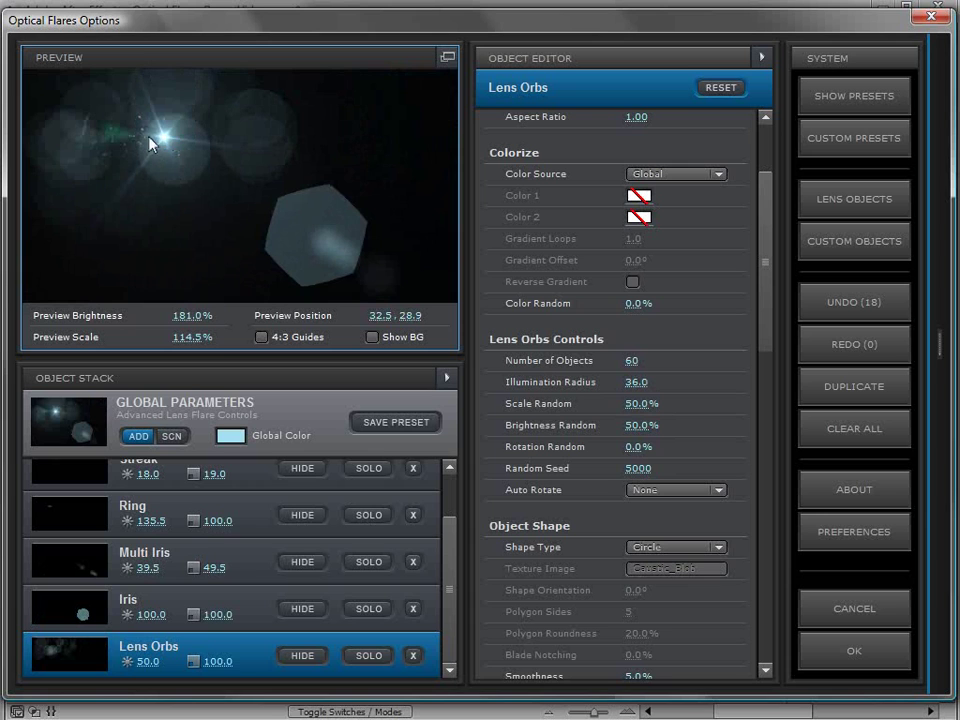
click(372, 336)
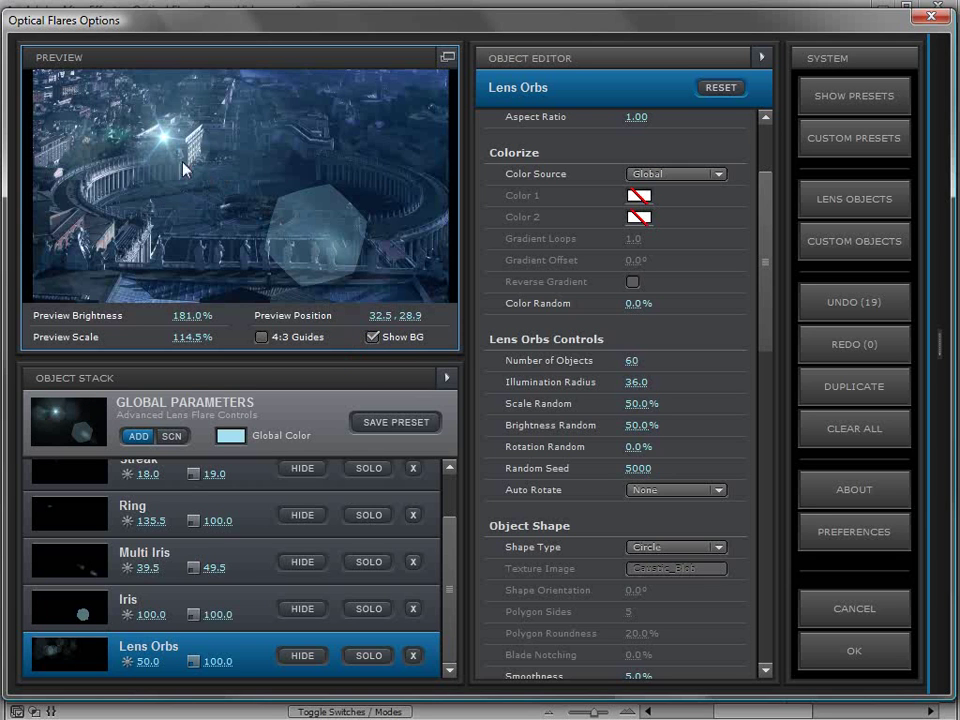
drag(208, 130, 352, 147)
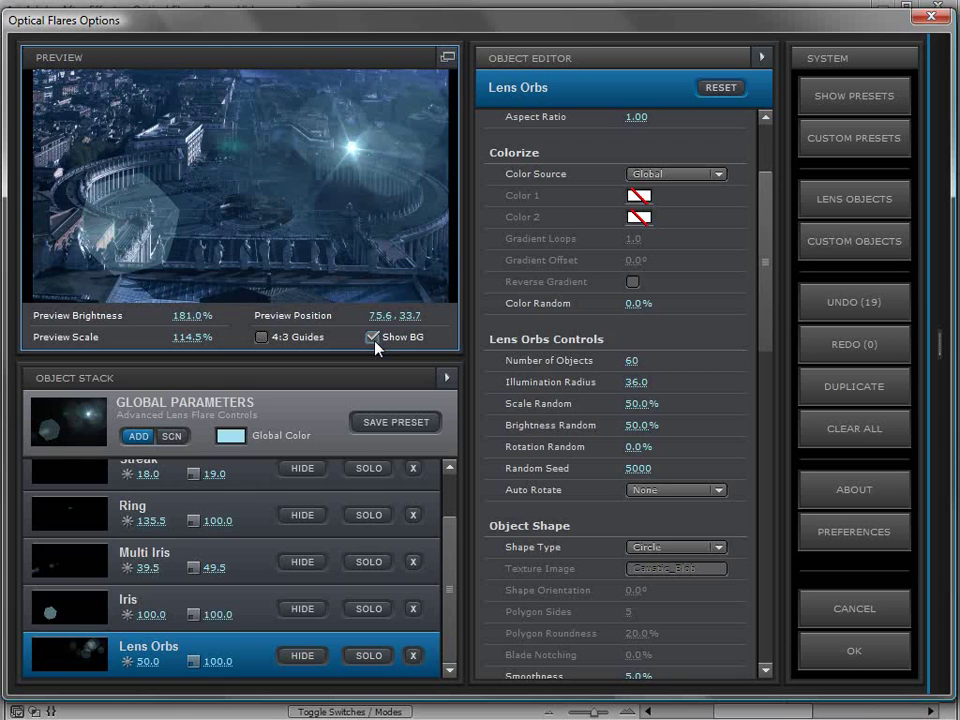
click(372, 337)
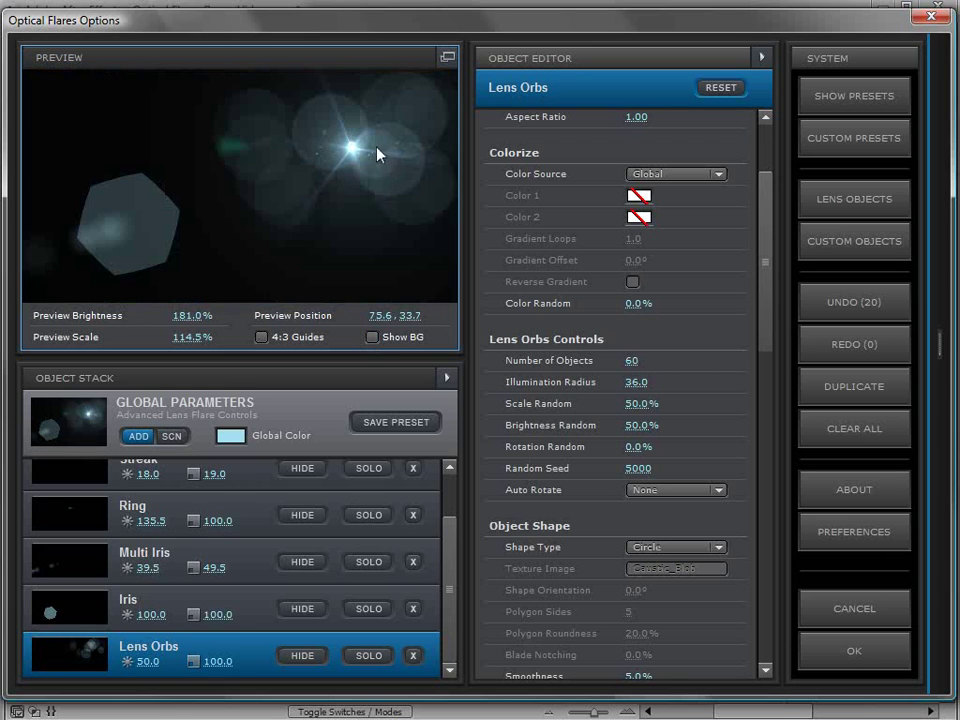
drag(379, 154, 354, 145)
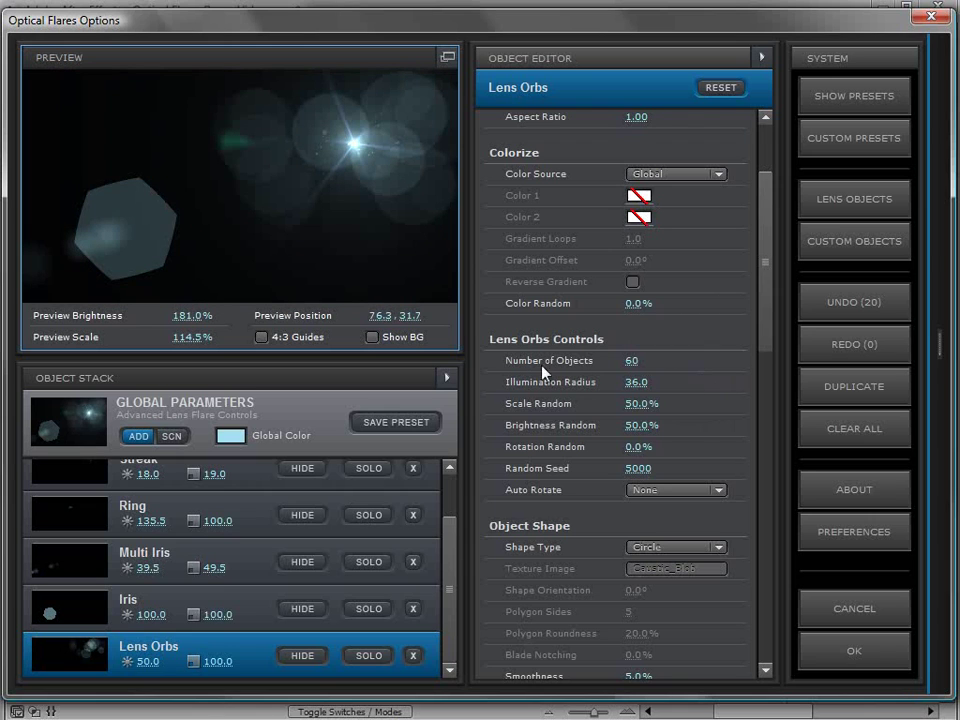
drag(632, 362, 768, 383)
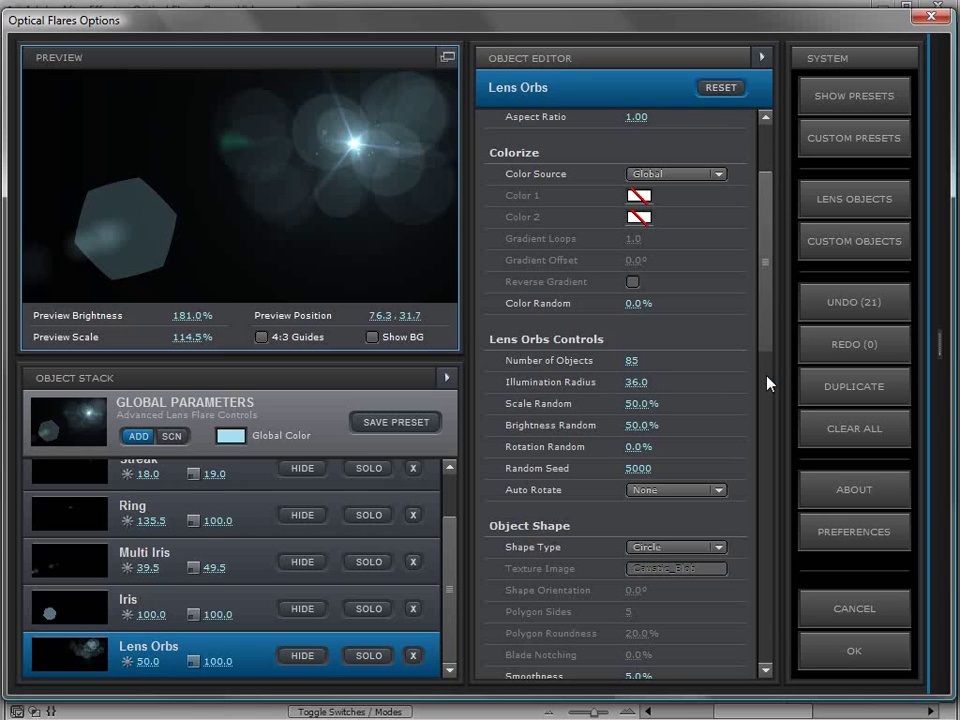
Step: Set orb scale randomness 52.5%, brightness randomness 47.0%, then duplicate at 6.5% scale with new seed
drag(636, 403, 650, 404)
drag(636, 425, 626, 426)
click(858, 394)
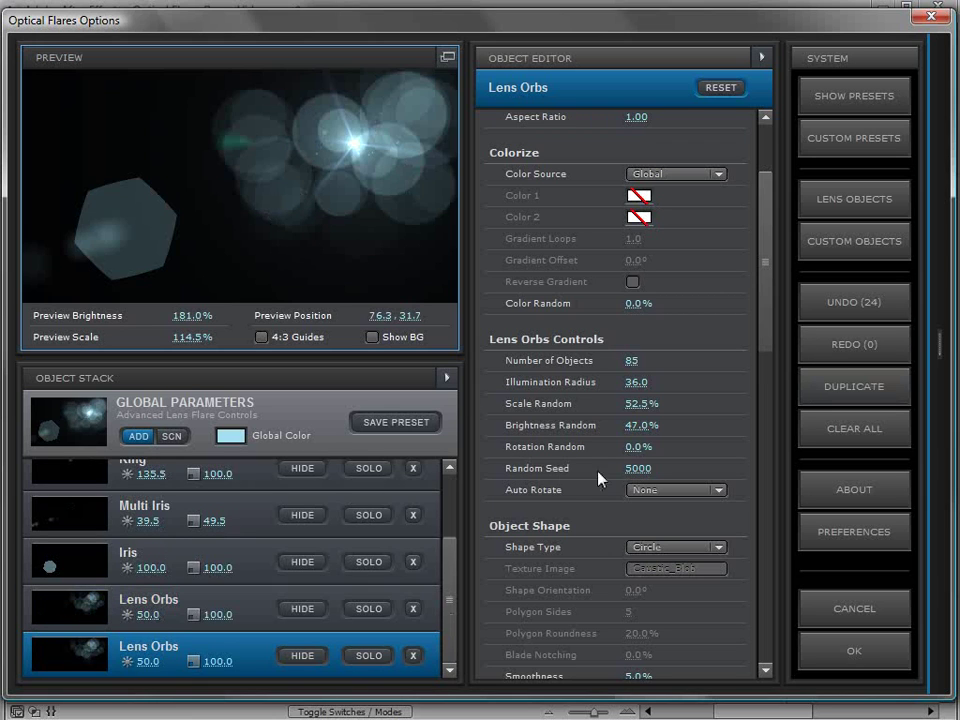
drag(638, 468, 677, 476)
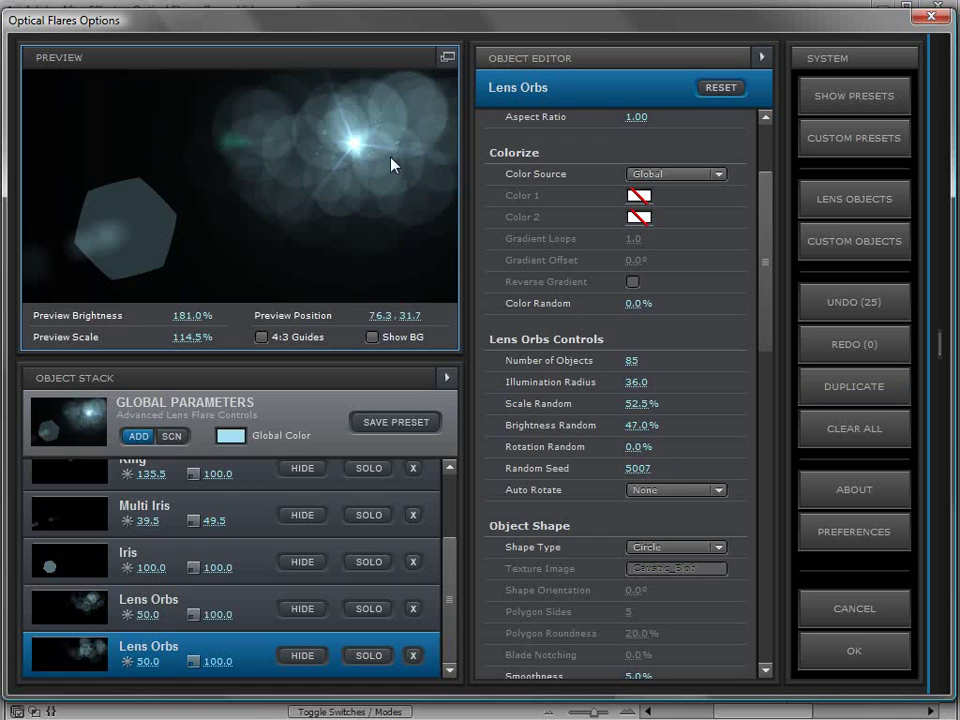
scroll(770, 250, up, 3)
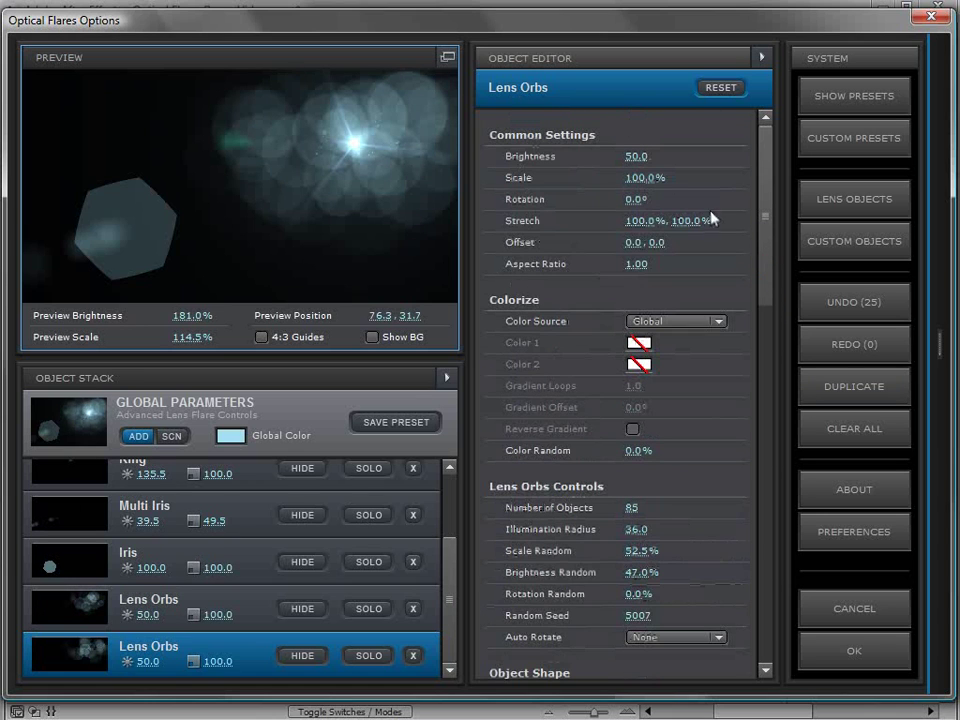
drag(648, 178, 492, 208)
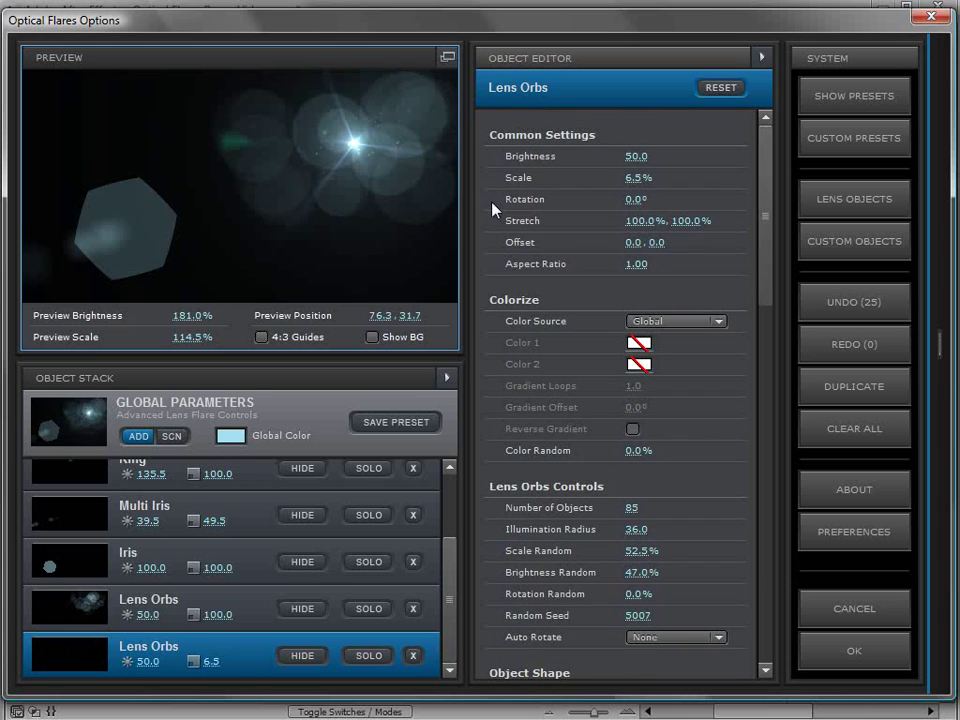
Step: Set the global lens texture image to None
click(305, 410)
click(658, 409)
click(662, 405)
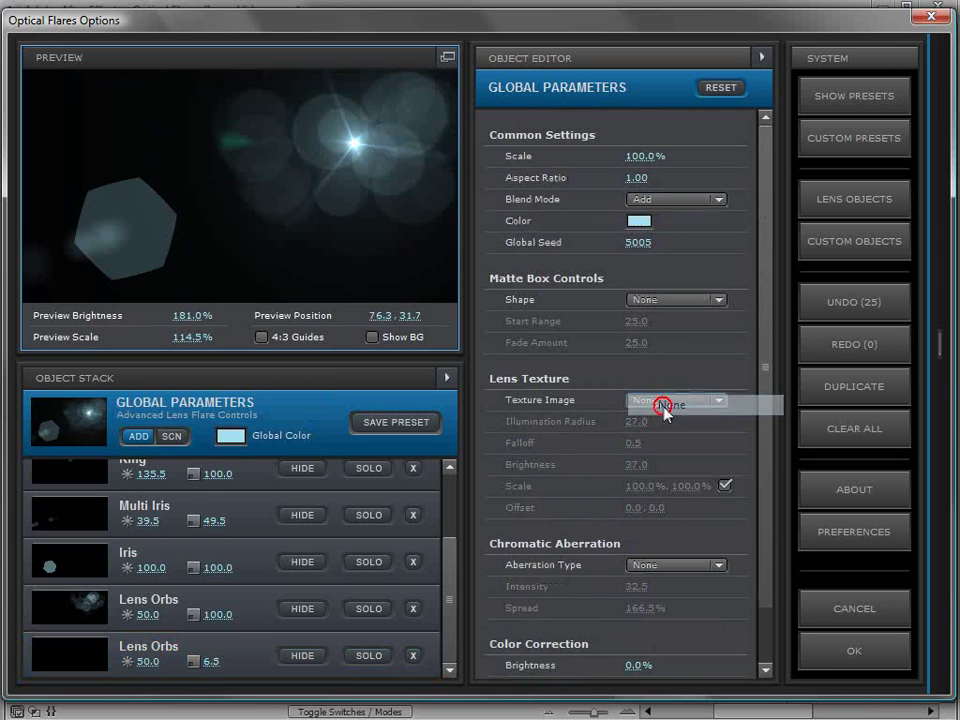
Step: Give the second Lens Orbs layer brightness 190.5, scale 4.5% and 197 orbs
click(249, 647)
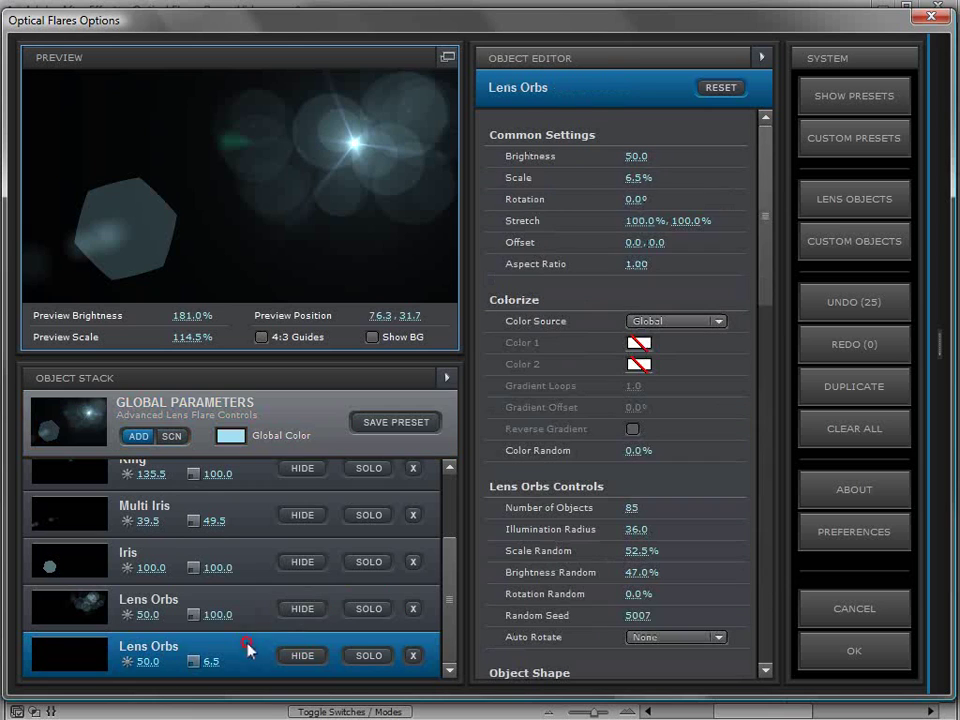
drag(625, 157, 498, 160)
drag(355, 143, 360, 251)
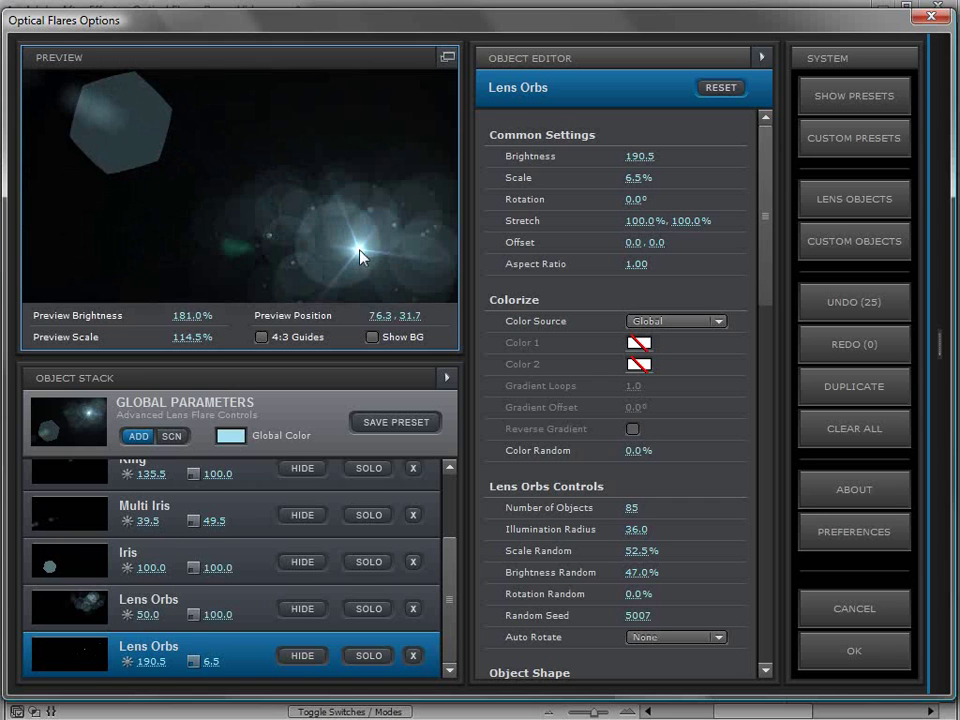
mouse_move(628, 180)
mouse_down()
mouse_move(626, 193)
mouse_move(629, 181)
mouse_up()
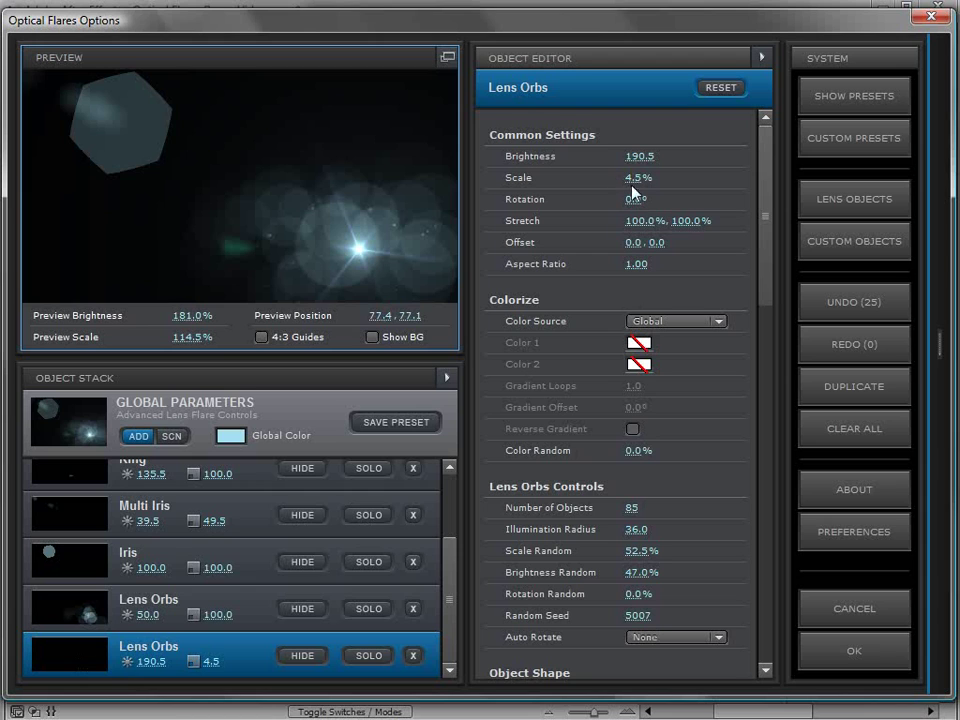
drag(630, 507, 952, 503)
drag(357, 248, 373, 172)
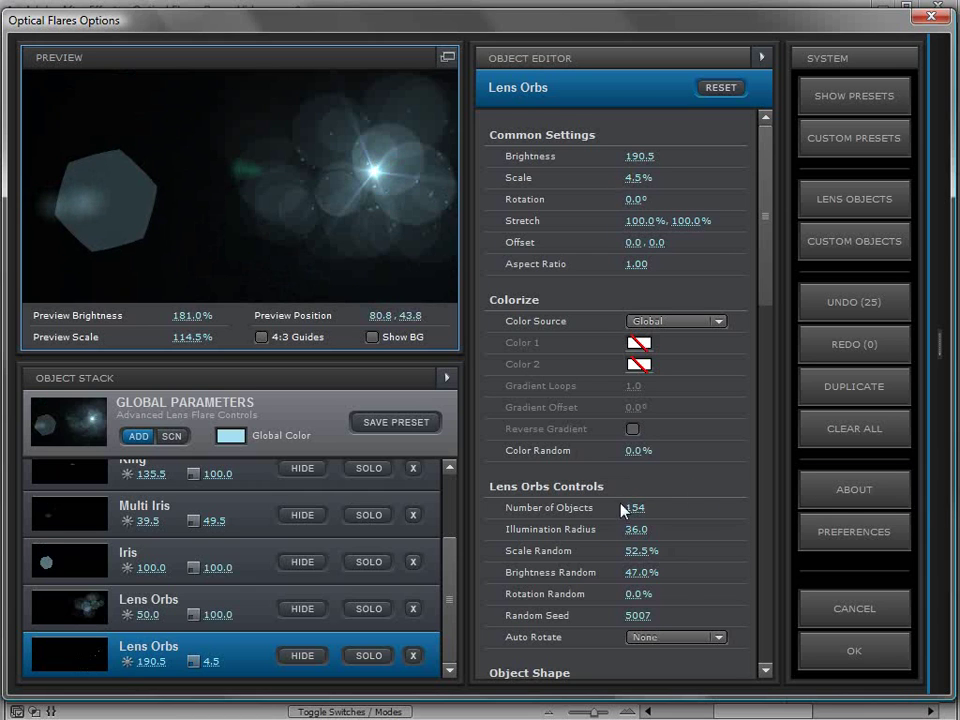
drag(622, 510, 860, 505)
click(645, 505)
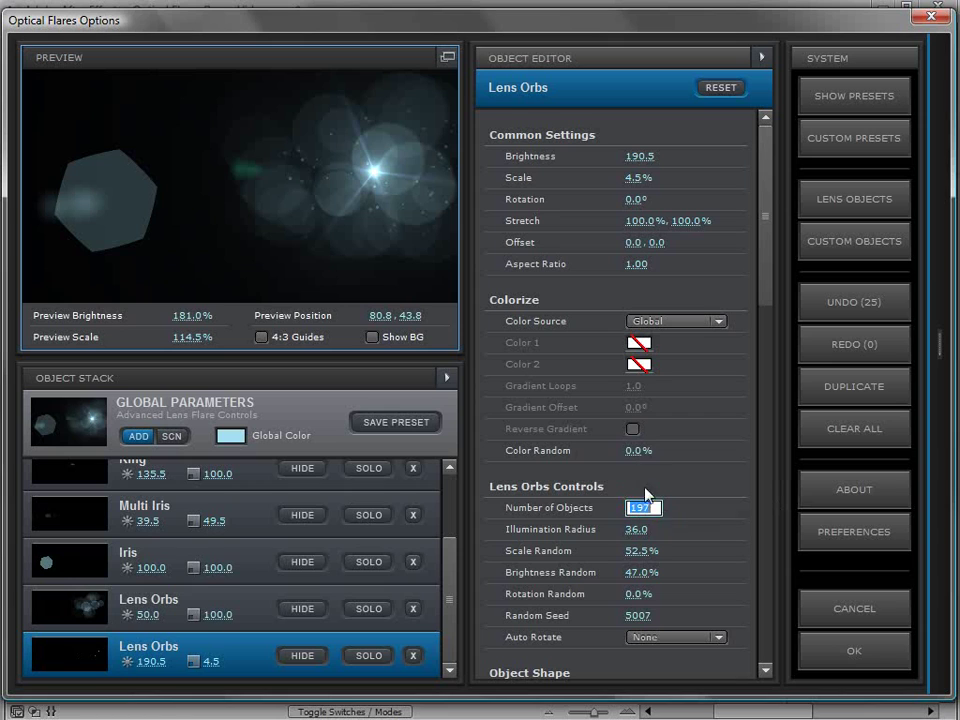
click(715, 488)
Step: Duplicate that orbs layer with random seed 5017 and 14.5% scale, showing the city footage
click(825, 386)
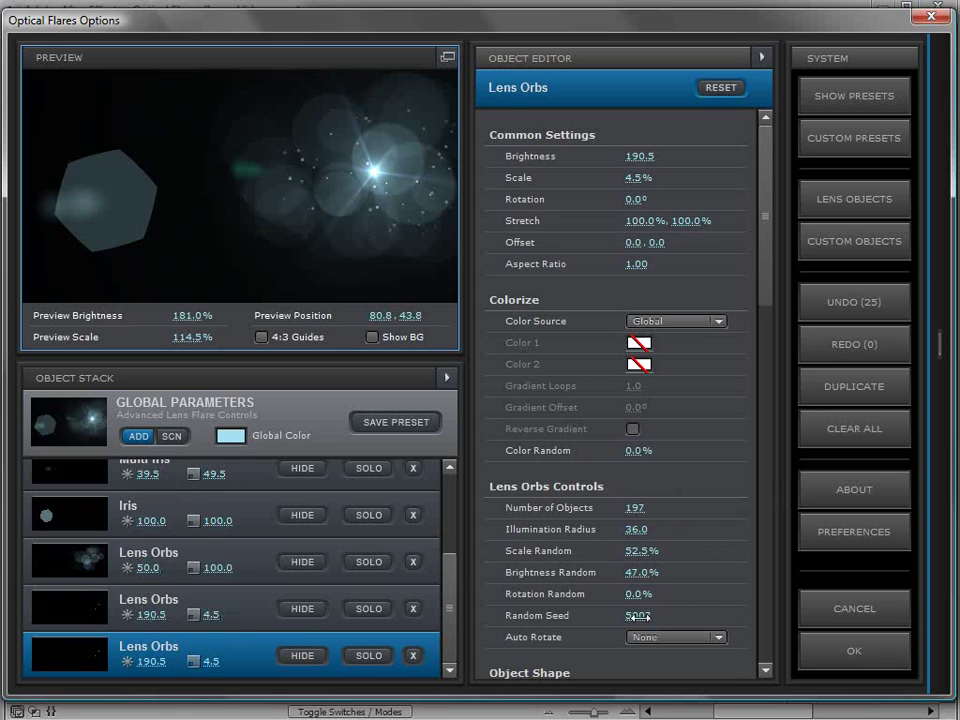
drag(634, 616, 676, 618)
drag(638, 178, 108, 172)
click(380, 337)
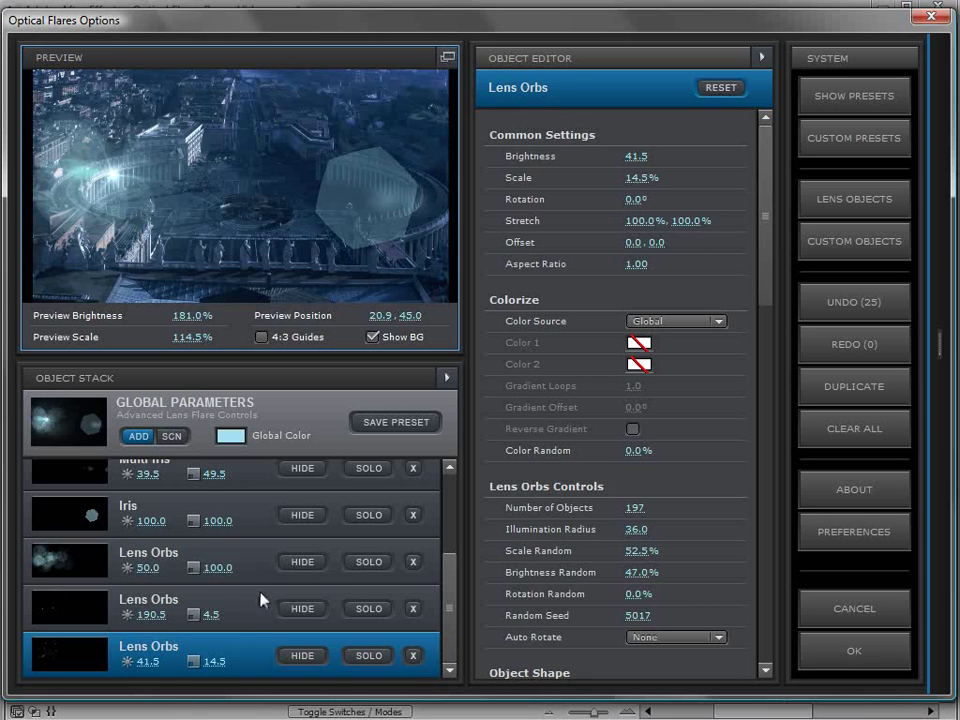
Step: Hide the small Lens Orbs layer and select the main Lens Orbs layer
click(302, 655)
click(283, 544)
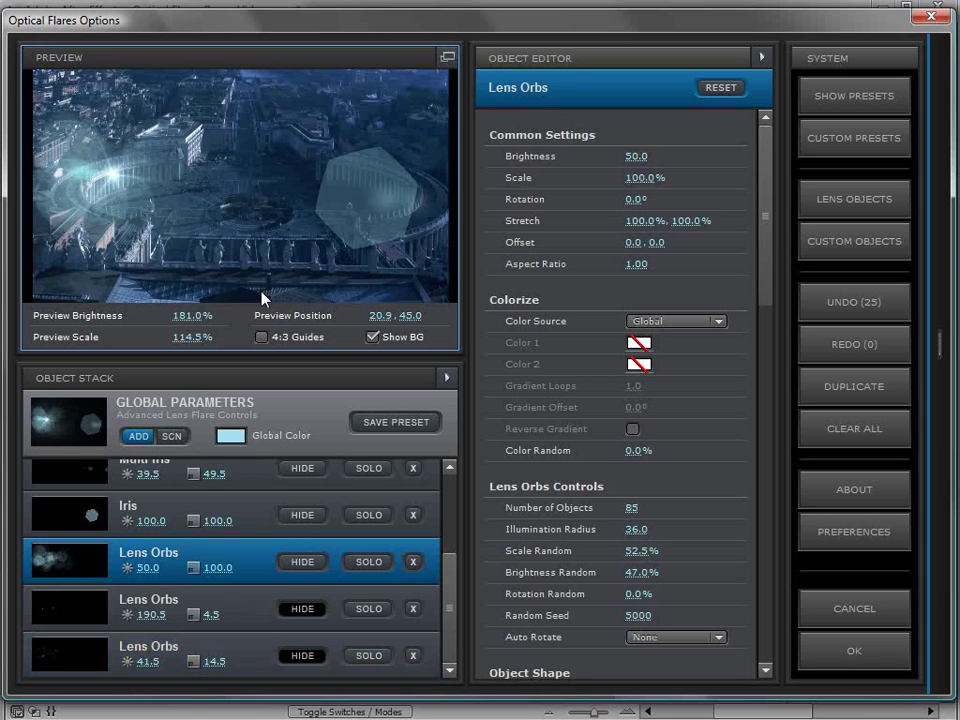
drag(261, 298, 365, 140)
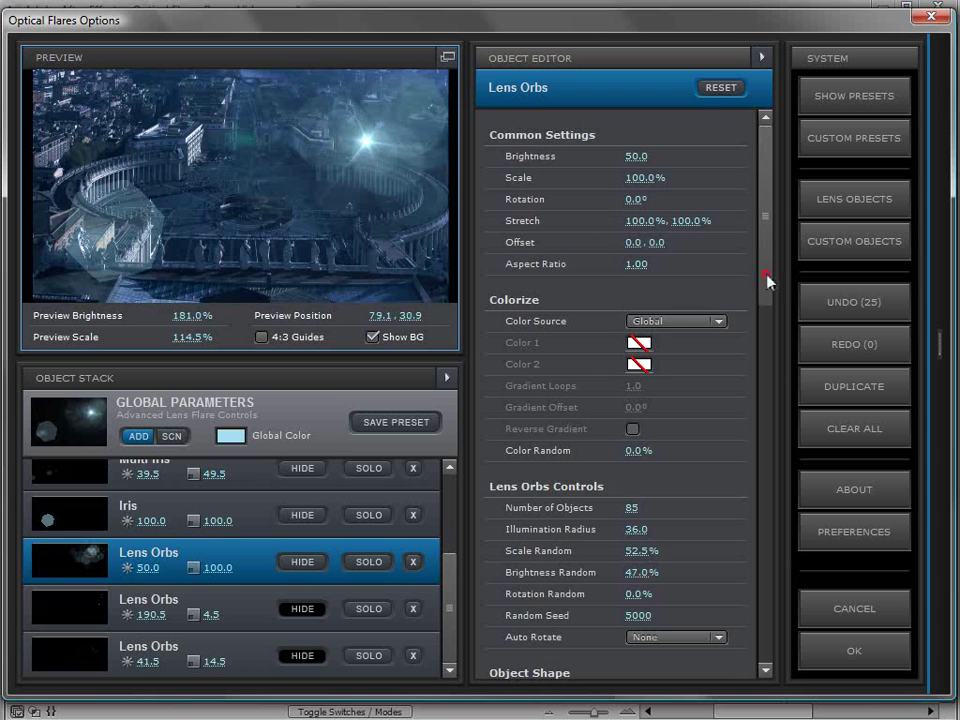
drag(767, 283, 754, 418)
Step: Set the main orbs' Shape Type to Texture using the Iris_Green image
click(660, 277)
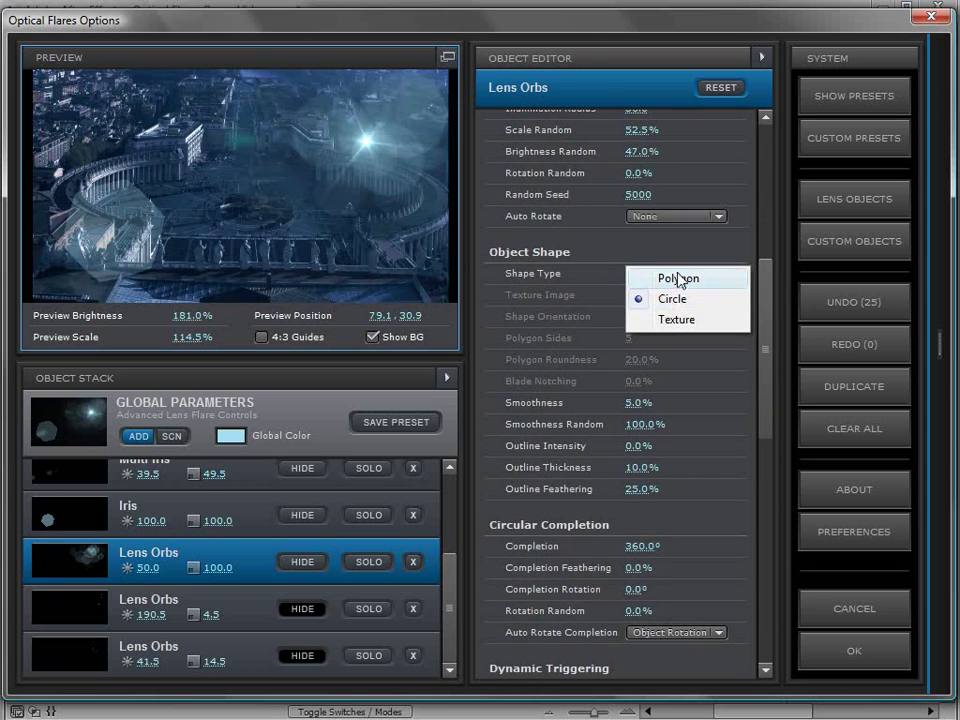
click(676, 277)
click(655, 276)
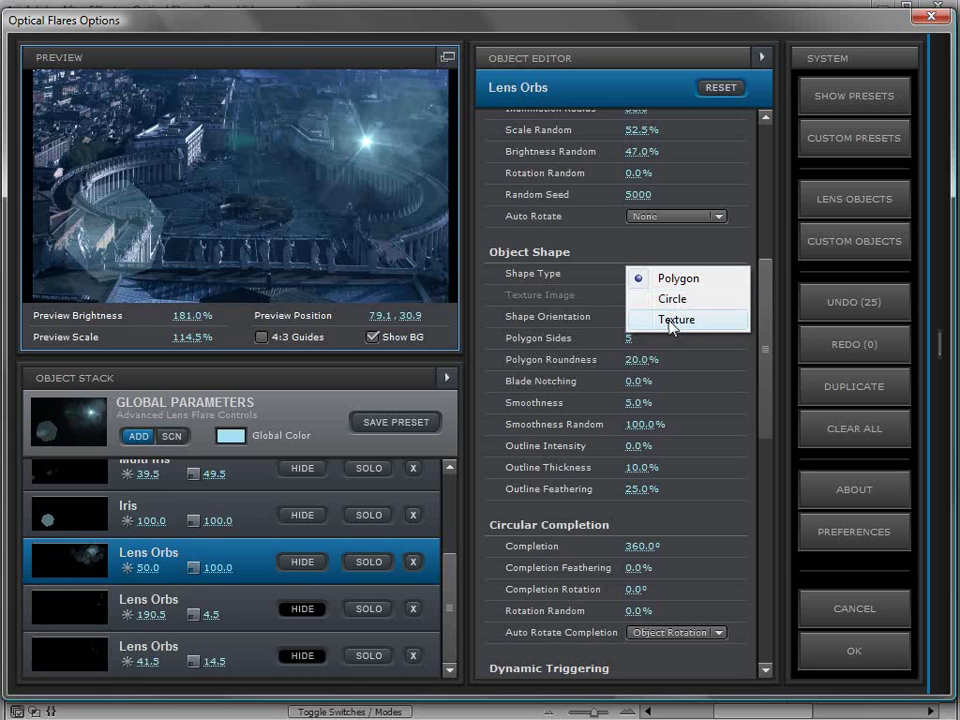
click(676, 321)
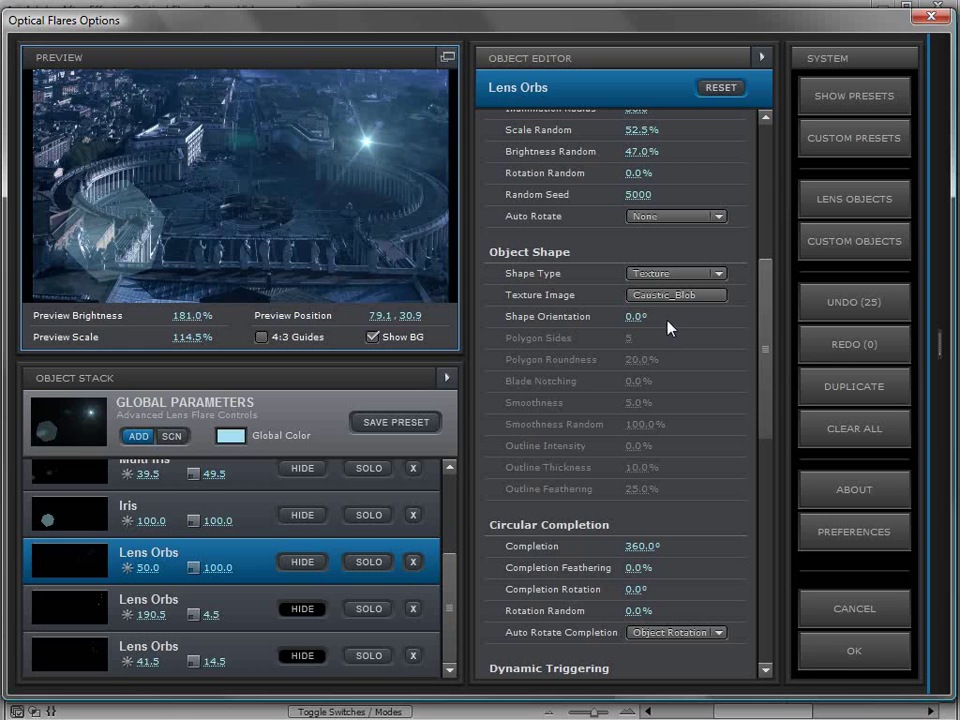
click(640, 296)
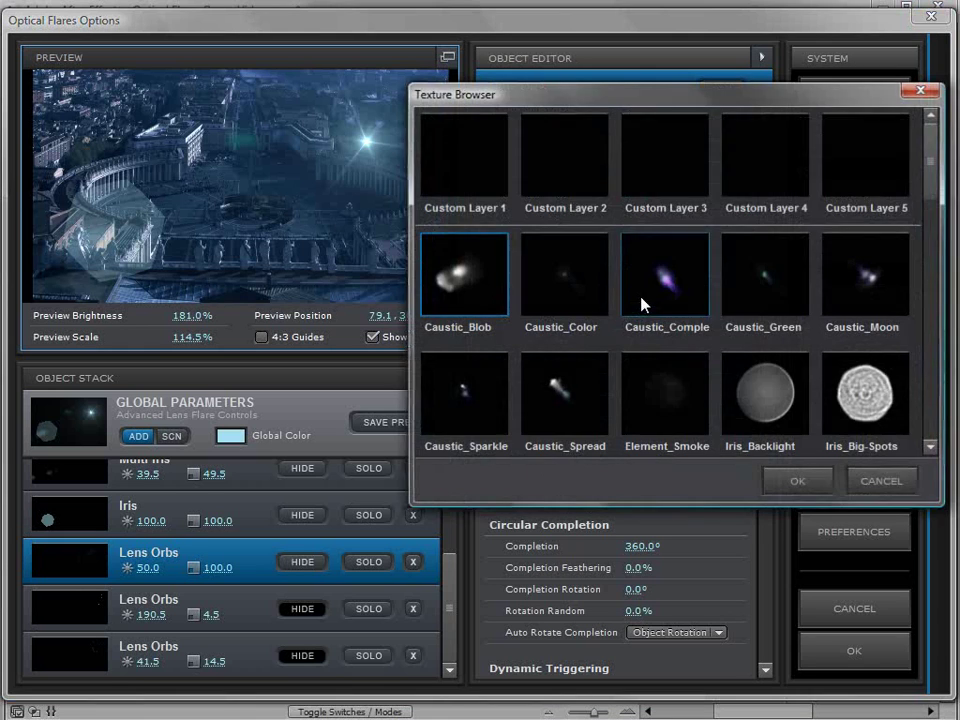
drag(926, 190, 927, 262)
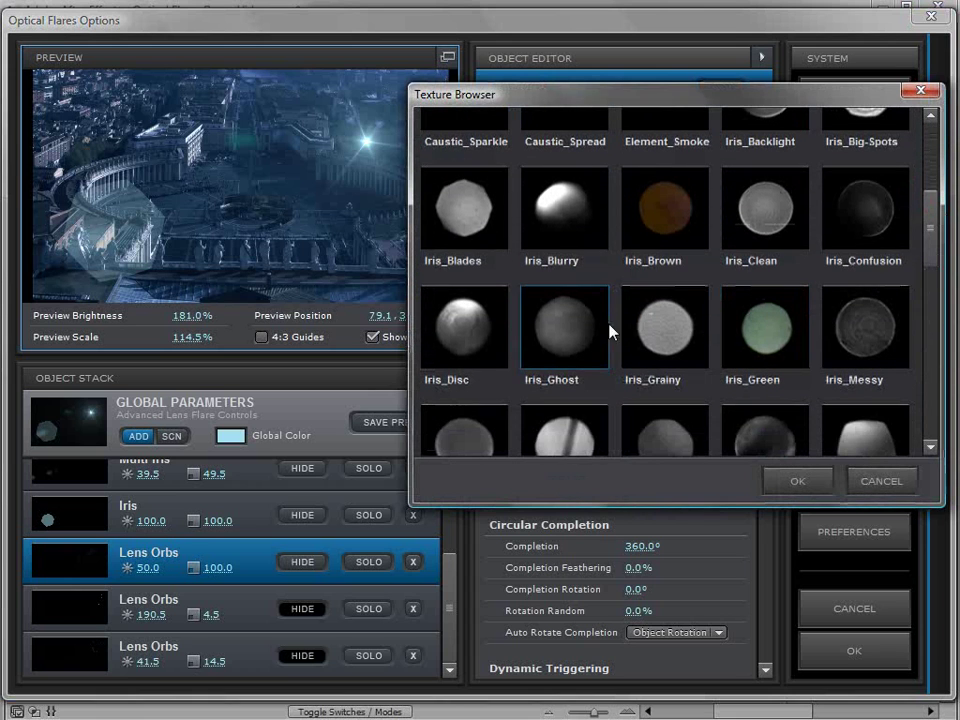
click(756, 328)
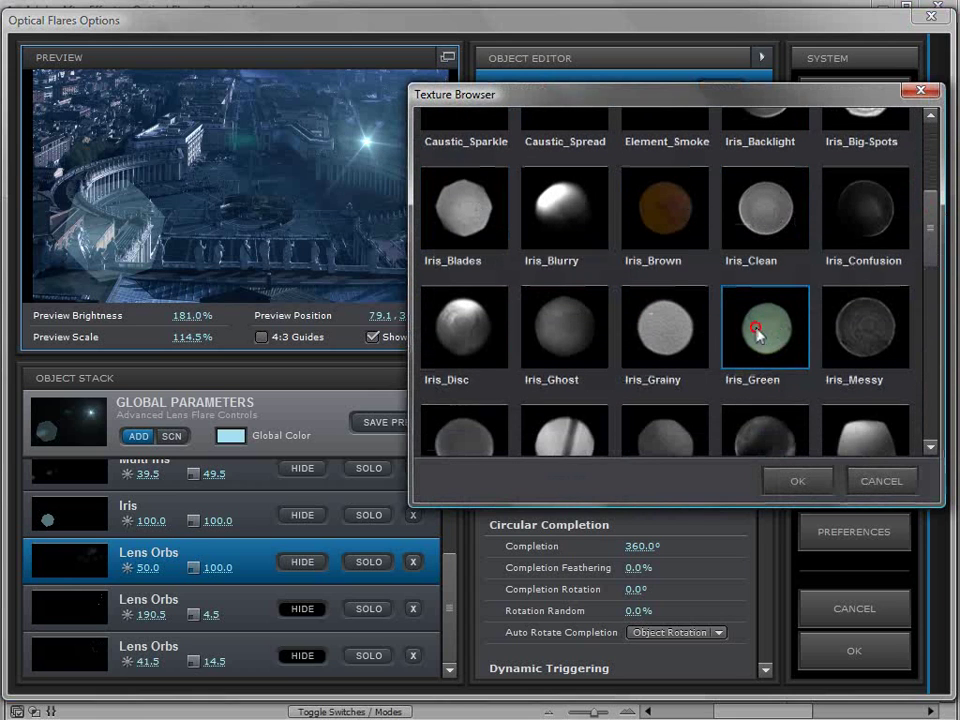
click(797, 481)
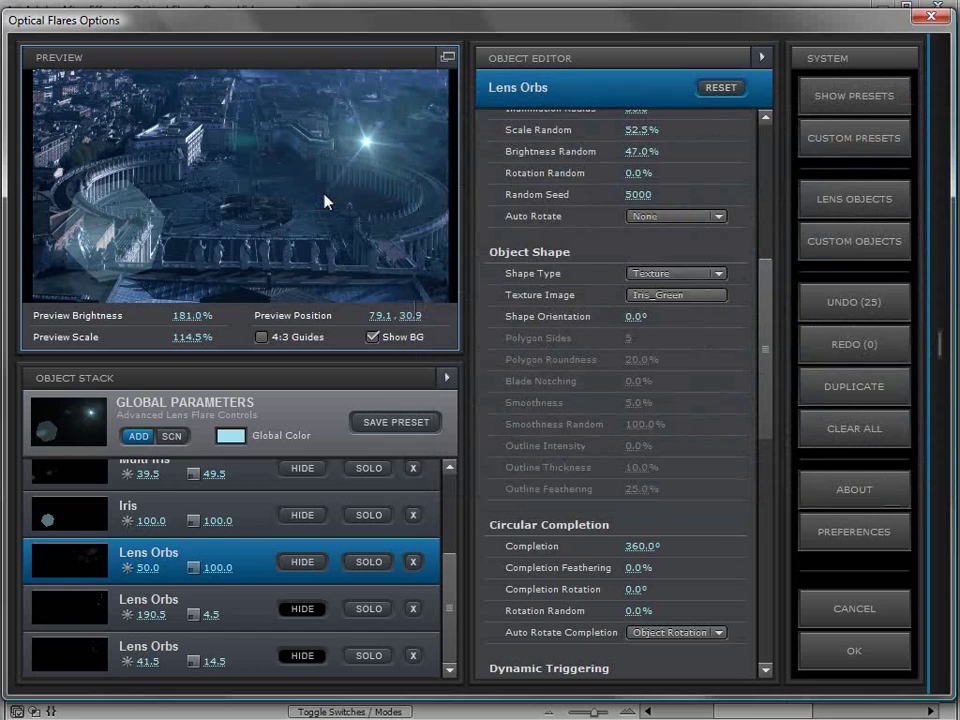
Step: Raise the orbs' brightness to 283.0 and view them in a larger pop-out preview
drag(161, 563, 568, 561)
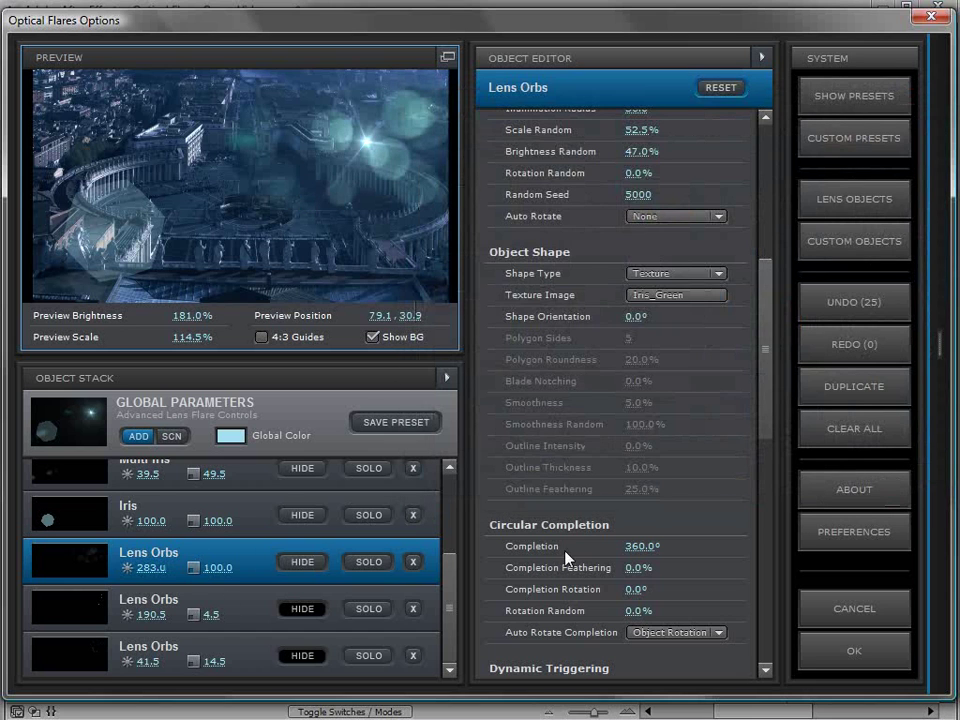
drag(362, 180, 242, 122)
click(448, 57)
drag(386, 146, 586, 320)
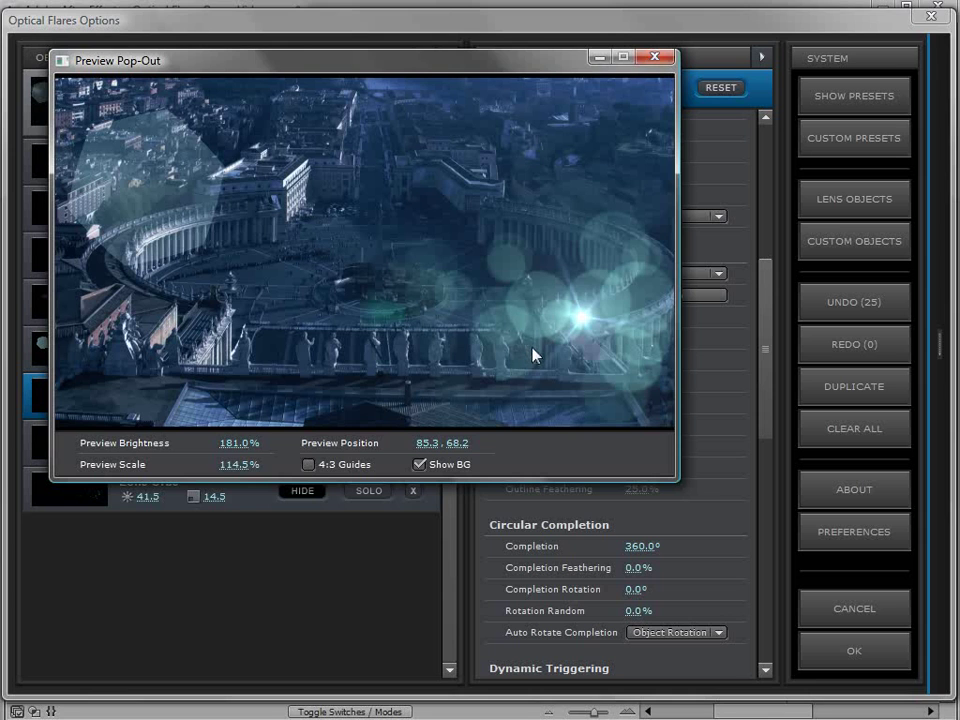
Step: Close the enlarged preview and reduce the textured lens orbs to 51
click(628, 456)
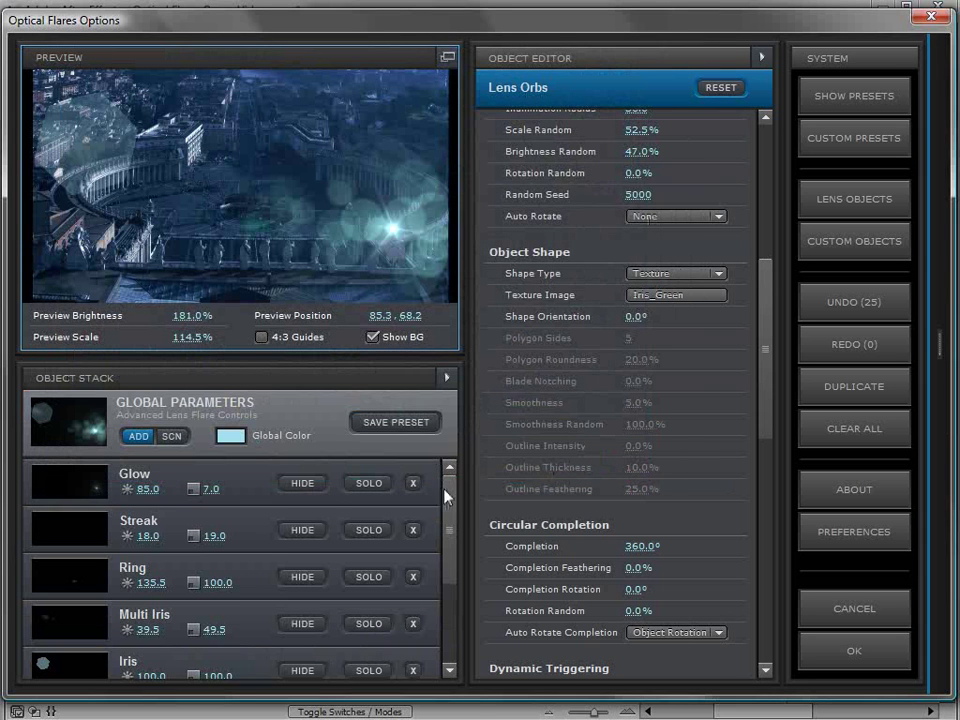
drag(447, 497, 449, 598)
drag(761, 339, 763, 293)
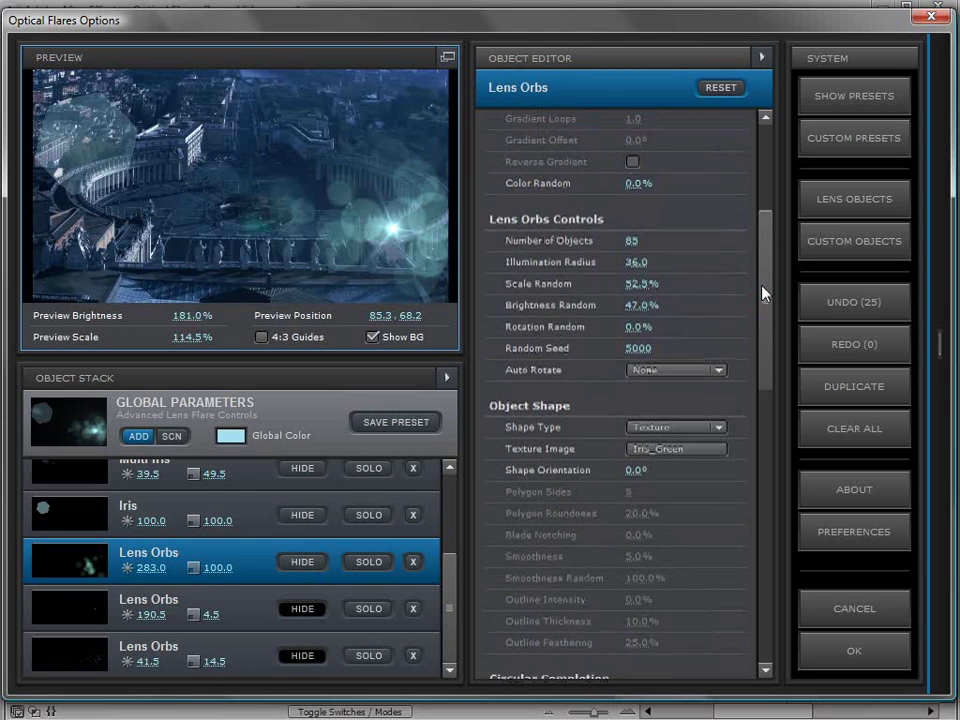
mouse_move(643, 250)
mouse_down()
mouse_move(617, 242)
mouse_move(613, 261)
mouse_move(625, 258)
mouse_up()
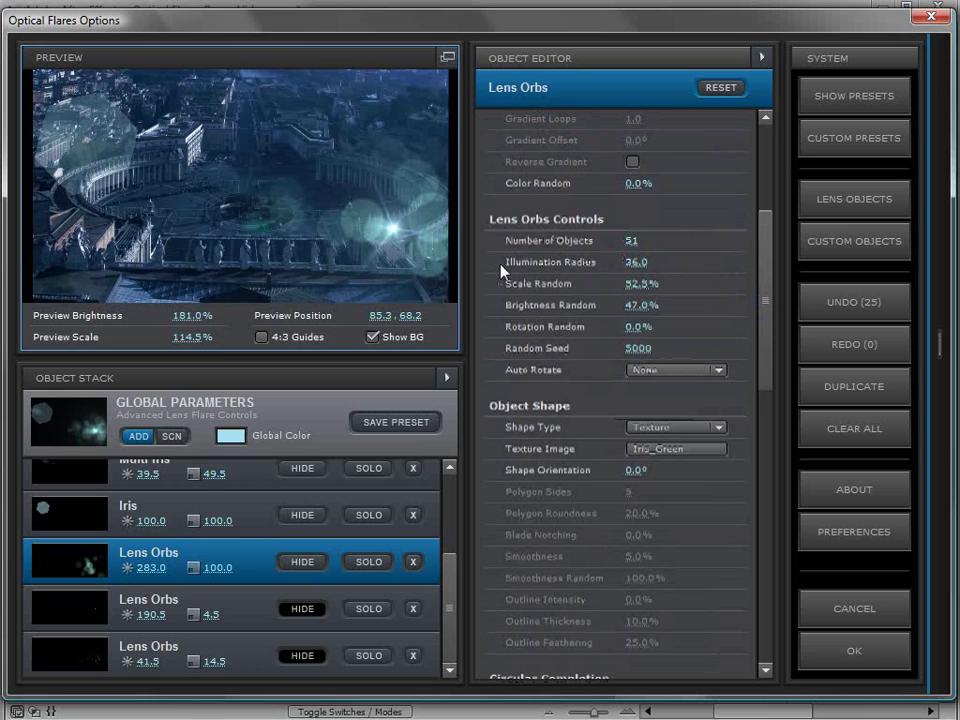
Step: Duplicate the orb layer with random seed 5006 and Iris_Clean texture, moving the flare upper left
click(842, 388)
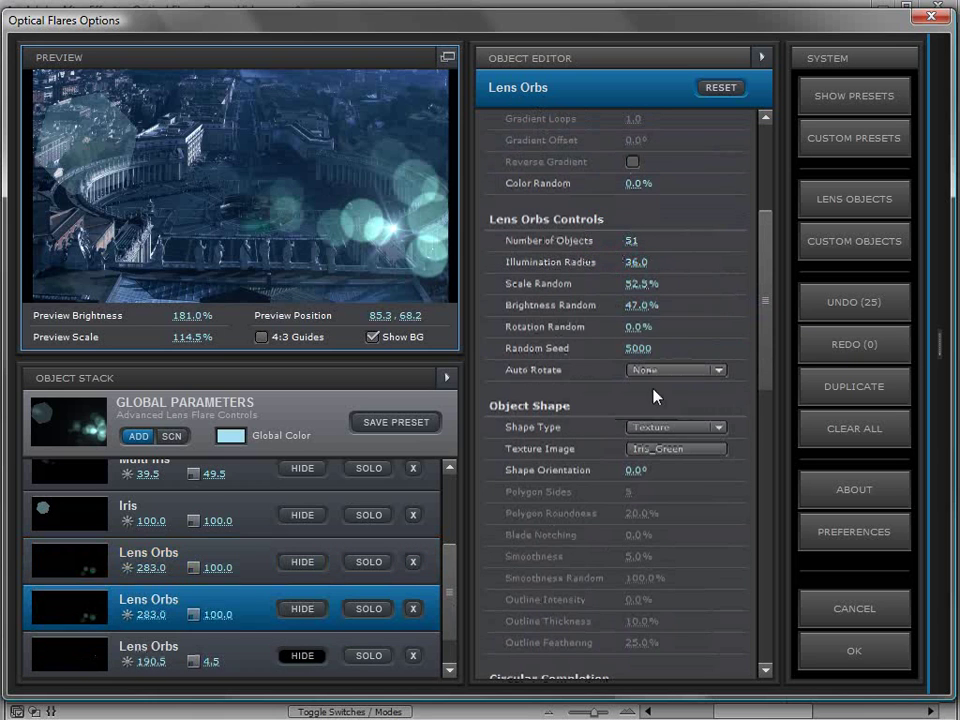
drag(645, 349, 656, 356)
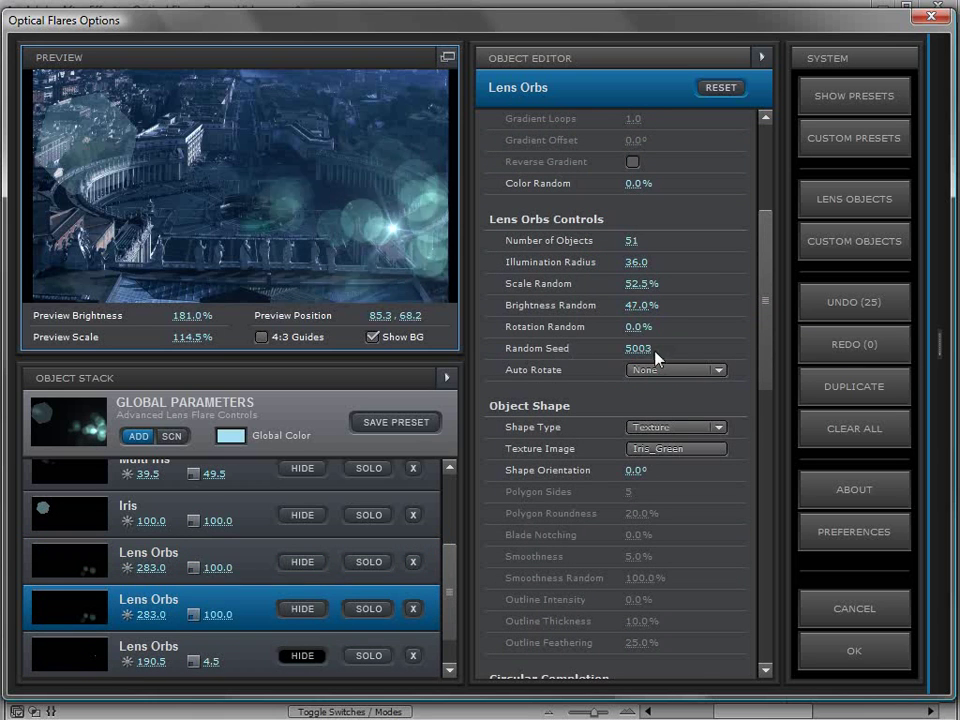
click(672, 449)
scroll(822, 460, down, 2)
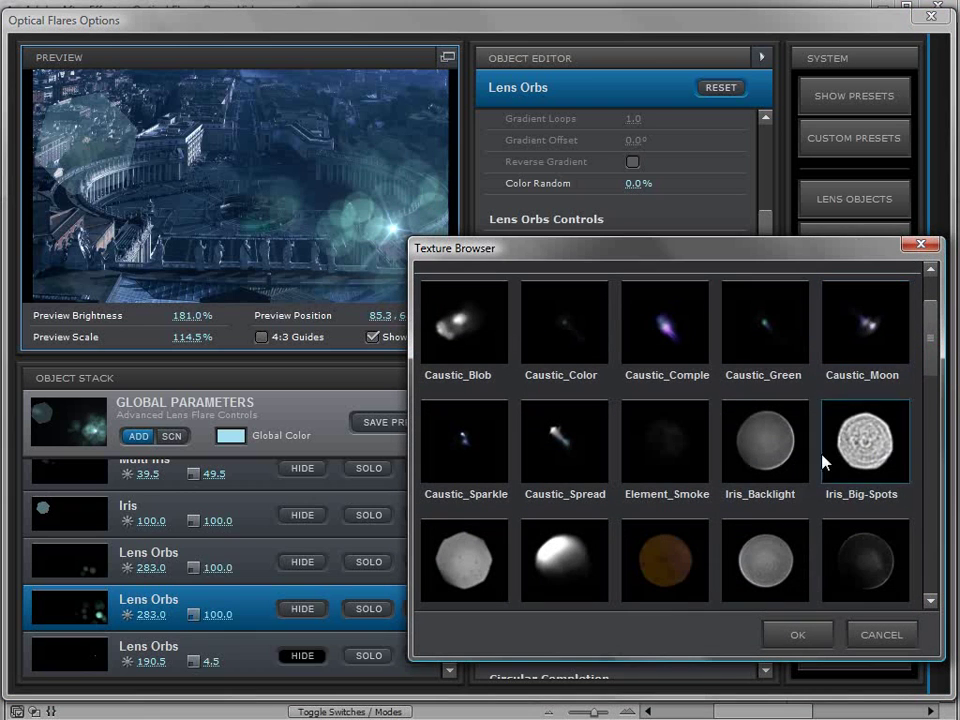
click(782, 559)
click(798, 637)
drag(390, 228, 346, 132)
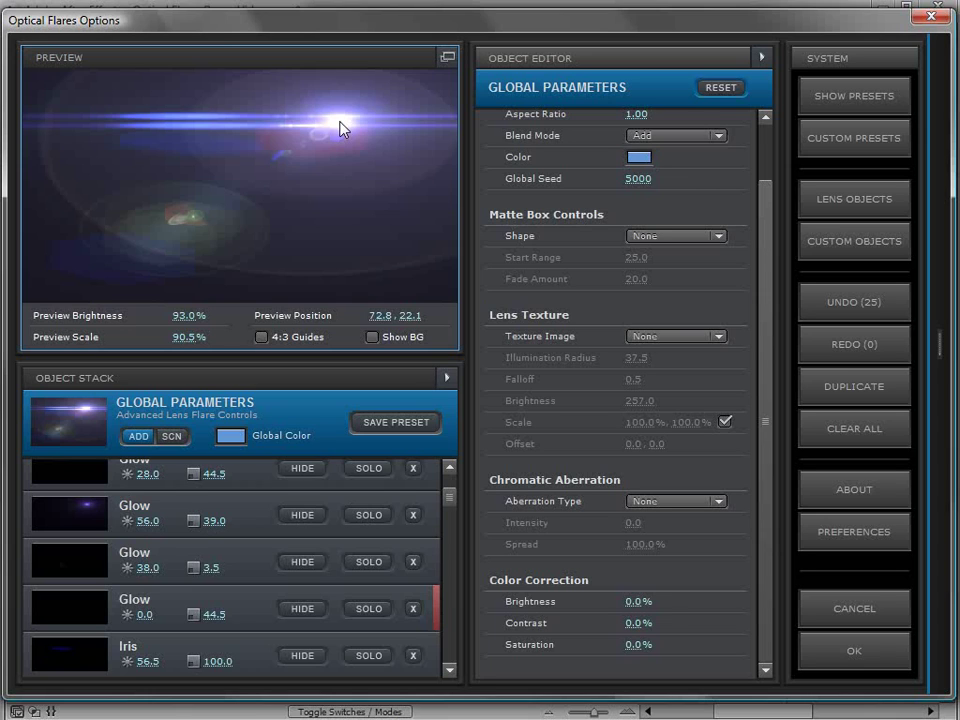
Step: Bring up the Global Parameters matte box controls and move the flare to 80.2, 25.7
scroll(778, 320, up, 2)
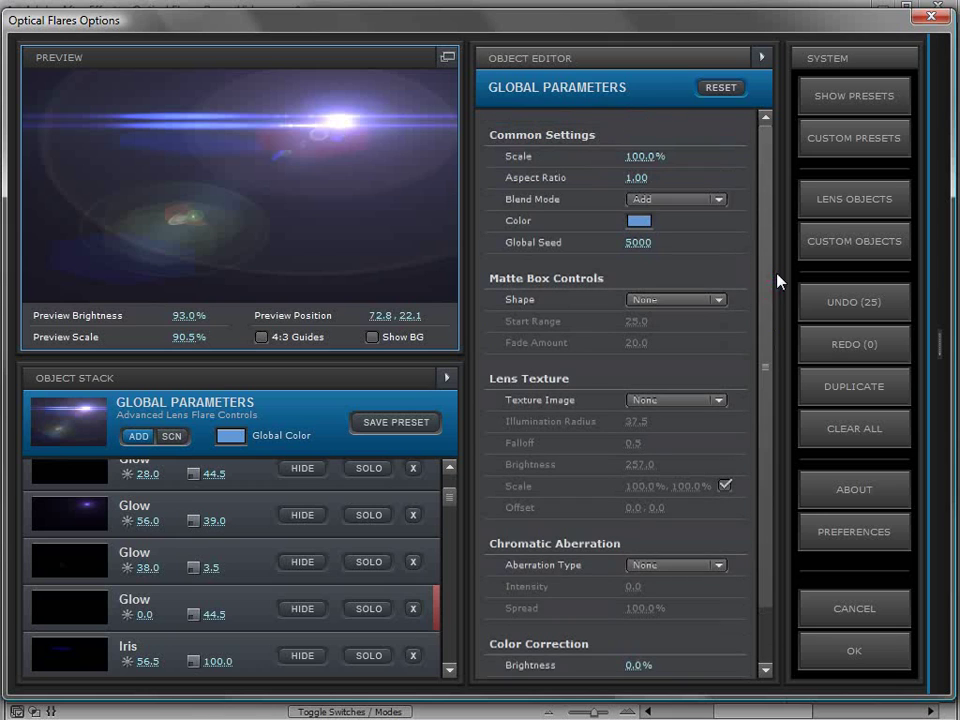
scroll(767, 380, down, 2)
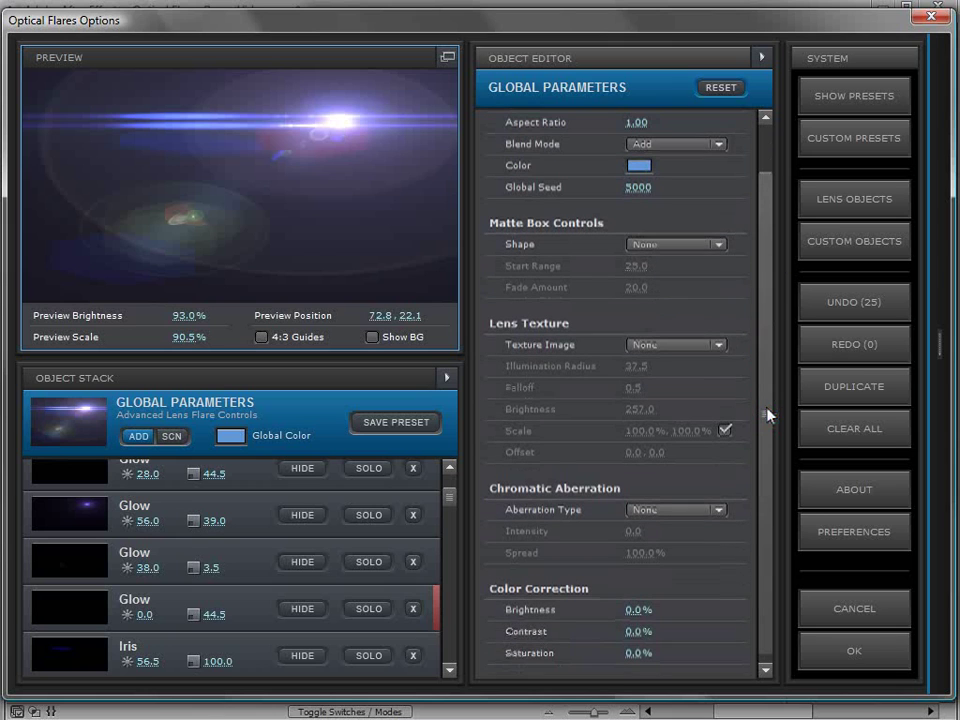
mouse_move(335, 175)
mouse_down()
mouse_move(309, 150)
mouse_move(331, 243)
mouse_move(358, 148)
mouse_move(431, 163)
mouse_move(484, 151)
mouse_move(658, 186)
mouse_move(850, 189)
mouse_move(474, 197)
mouse_move(256, 440)
mouse_move(251, 606)
mouse_move(388, 690)
mouse_move(349, 268)
mouse_move(375, 137)
mouse_up()
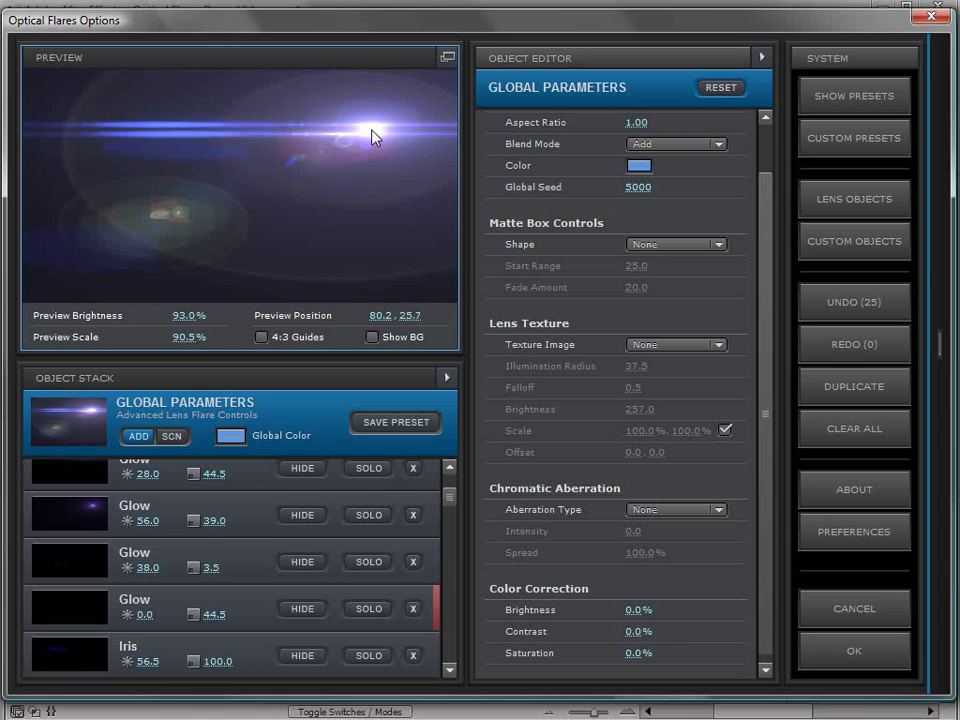
Step: Set the matte box shape to Box and push the flare past the frame's right edge
click(666, 244)
click(681, 275)
click(296, 128)
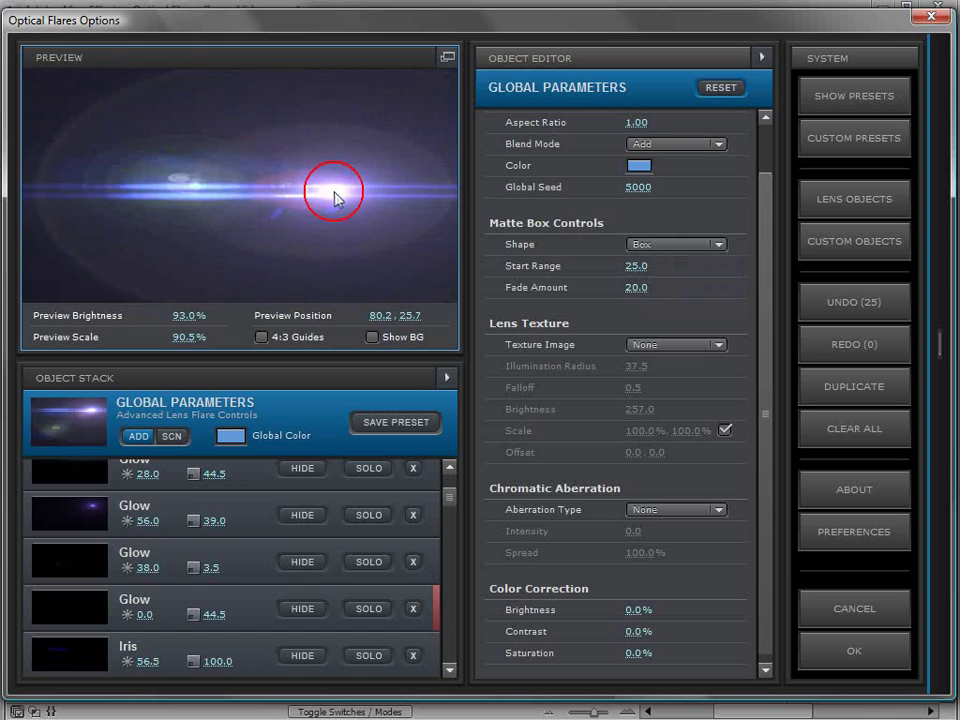
drag(335, 197, 578, 293)
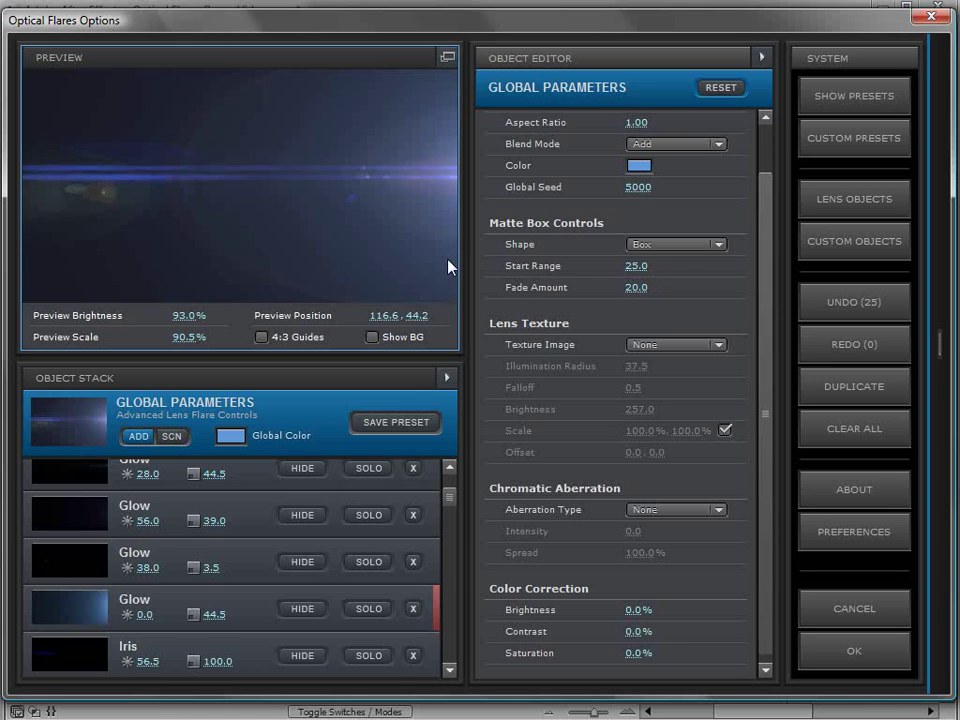
Step: Set the matte box start range to 0, test at the right edge, then raise it to 11.0
click(638, 266)
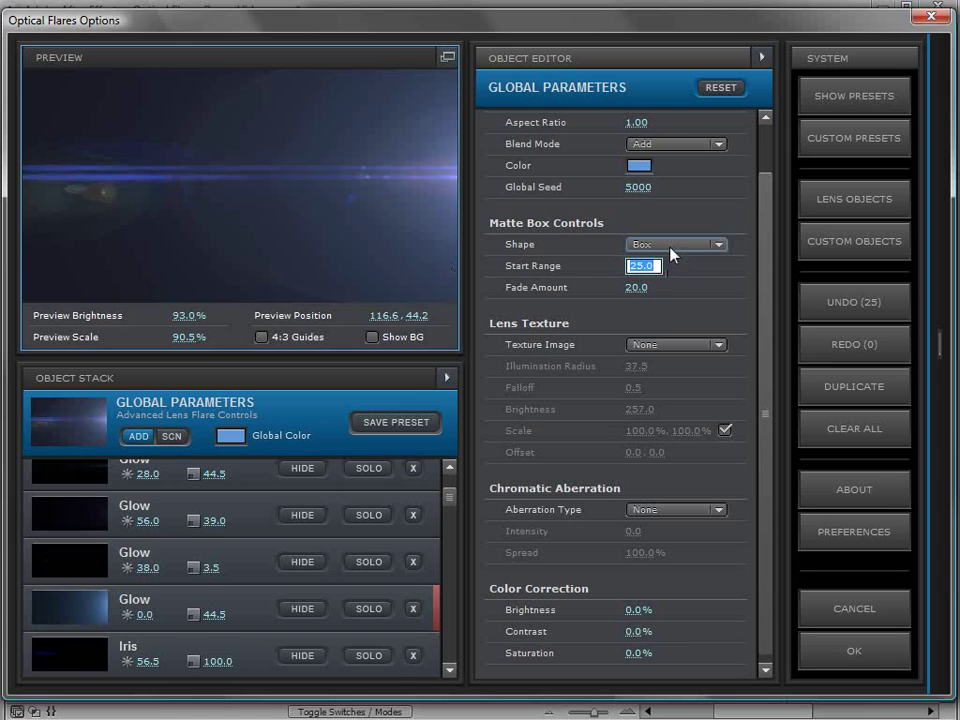
text(0)
key(Return)
click(368, 177)
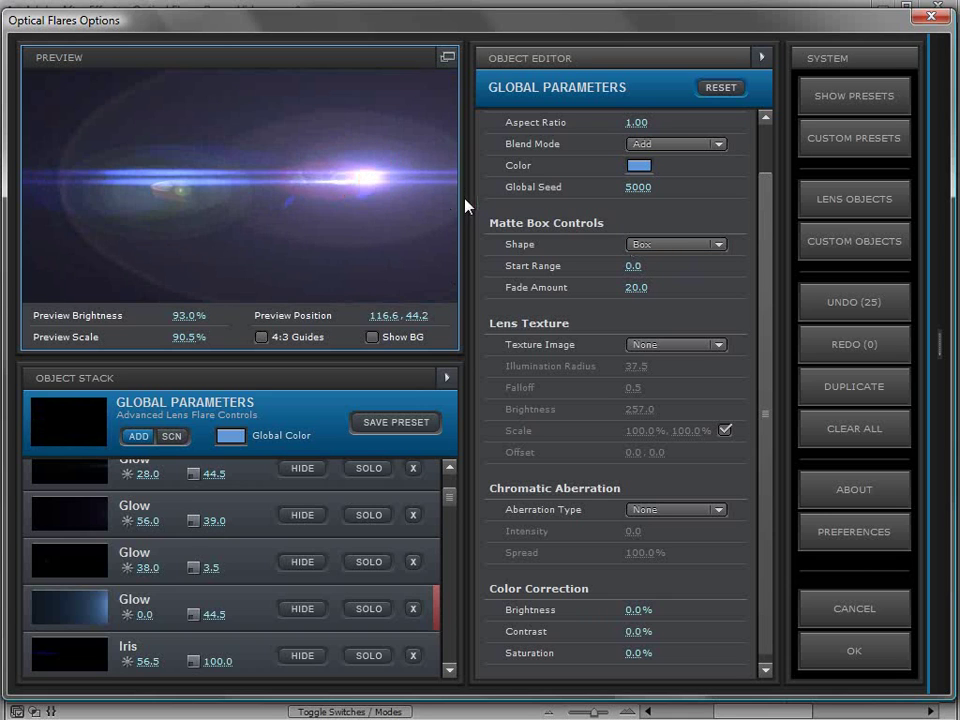
drag(452, 182, 486, 192)
drag(632, 268, 605, 291)
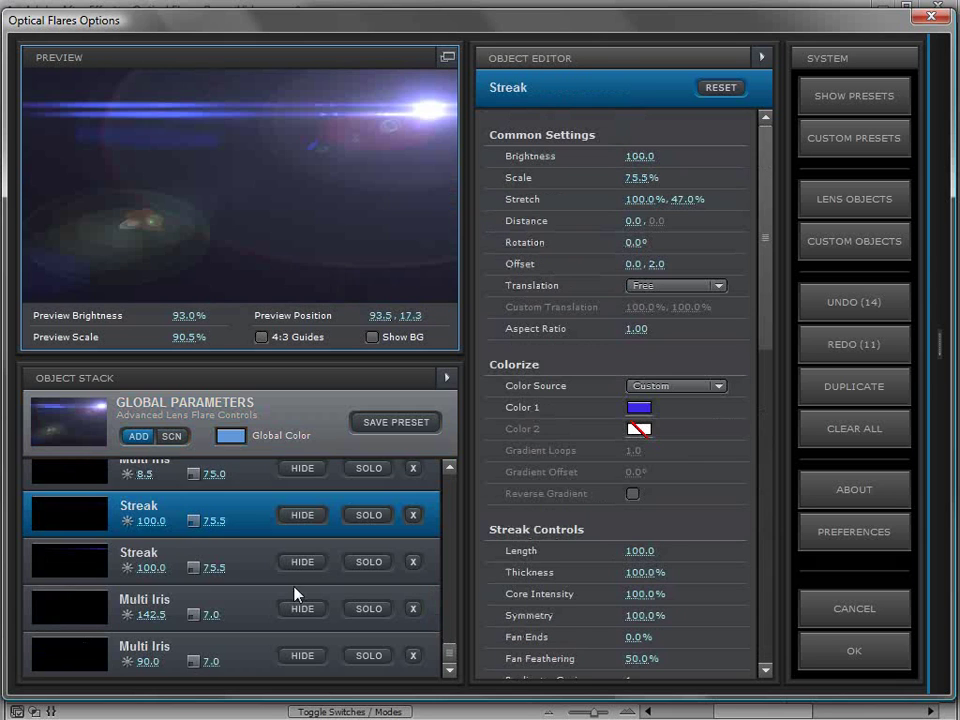
Step: Select the second Streak layer and scroll down to its Matte Box Controls
click(242, 568)
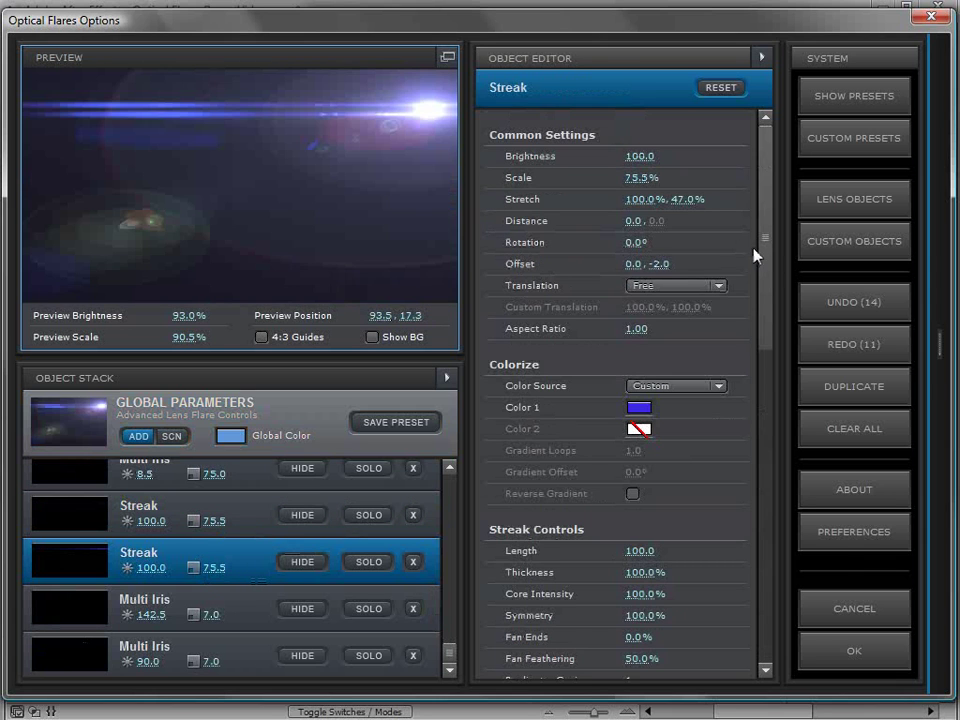
drag(762, 255, 748, 588)
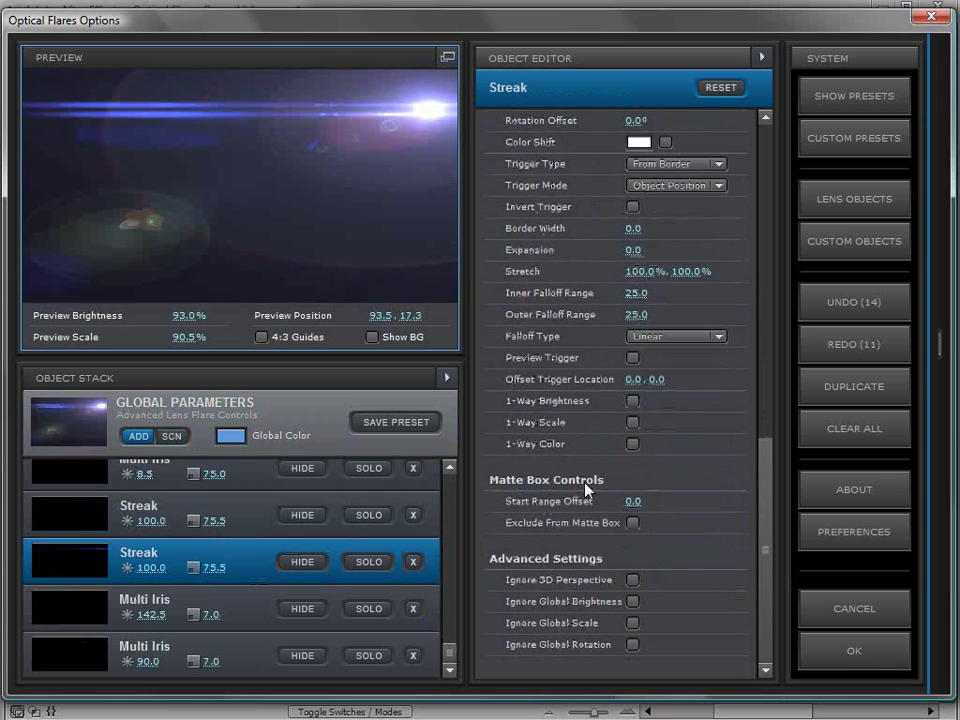